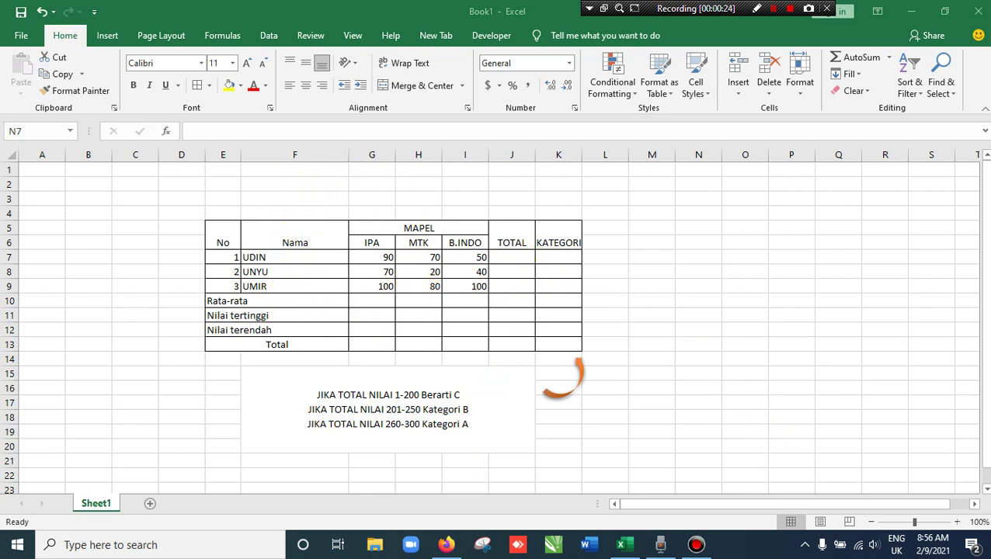
Calculate the first student's total score in cell J7 with the formula =SUM(G7:I7)
{"action": "left_click", "coordinate": [960, 522]}
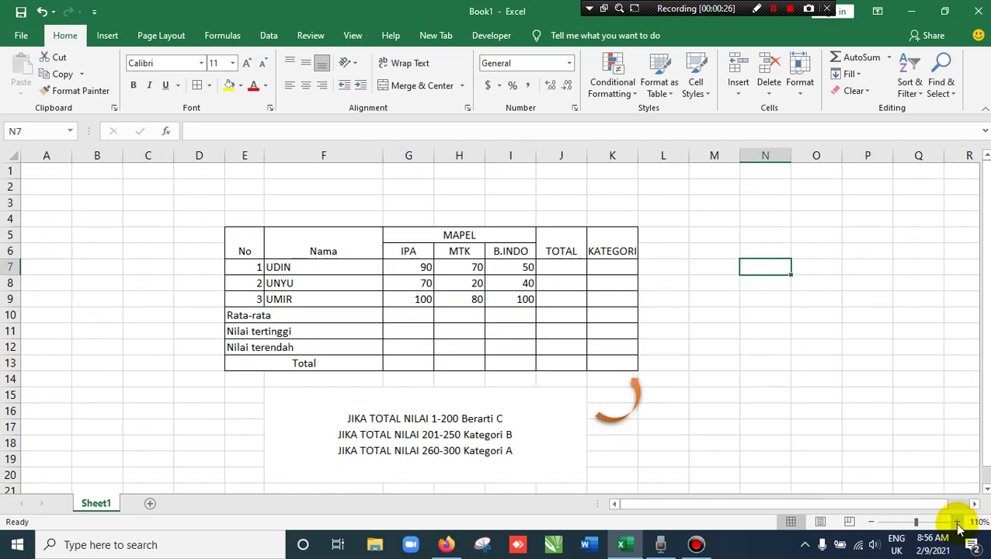
{"action": "left_click", "coordinate": [960, 522]}
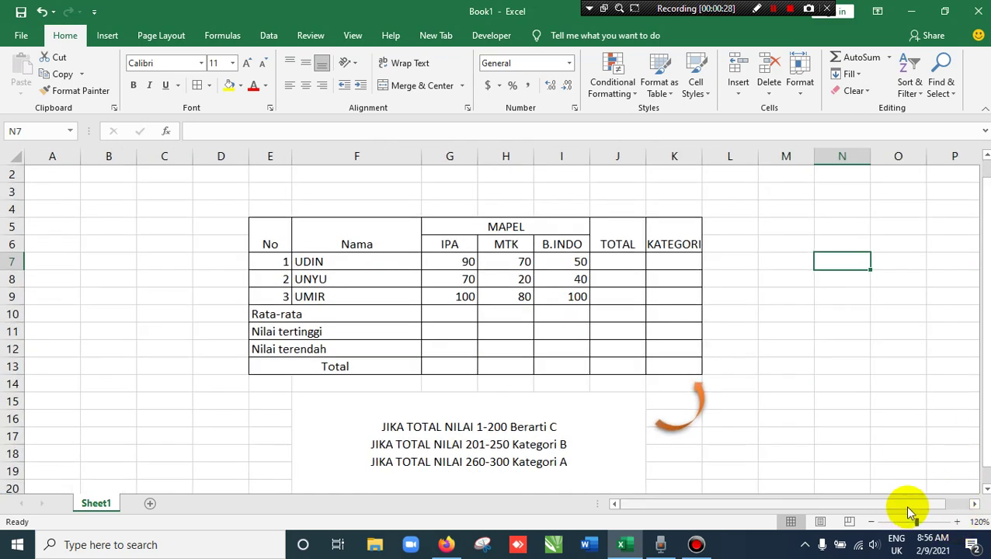
{"action": "left_click_drag", "start_coordinate": [908, 505], "coordinate": [932, 505]}
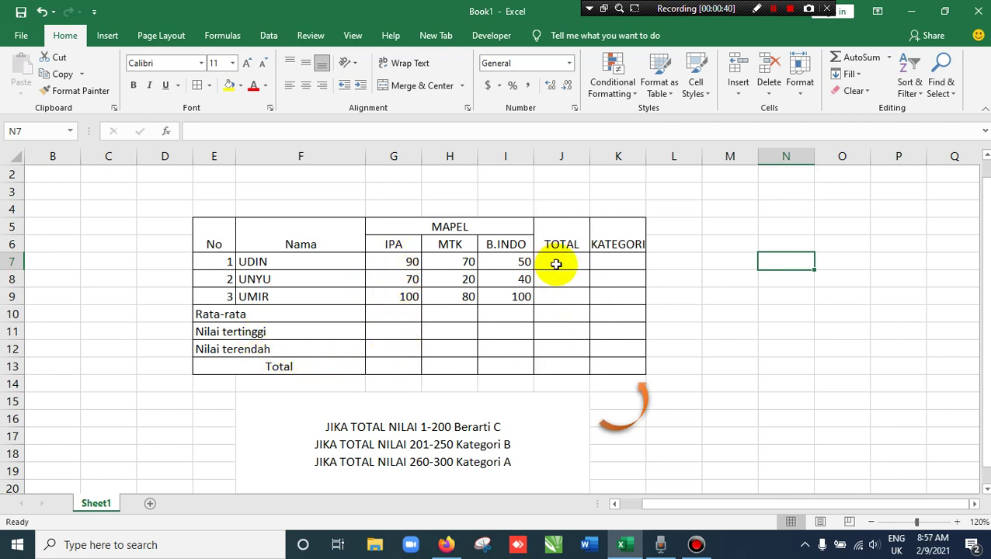
{"action": "left_click", "coordinate": [603, 264]}
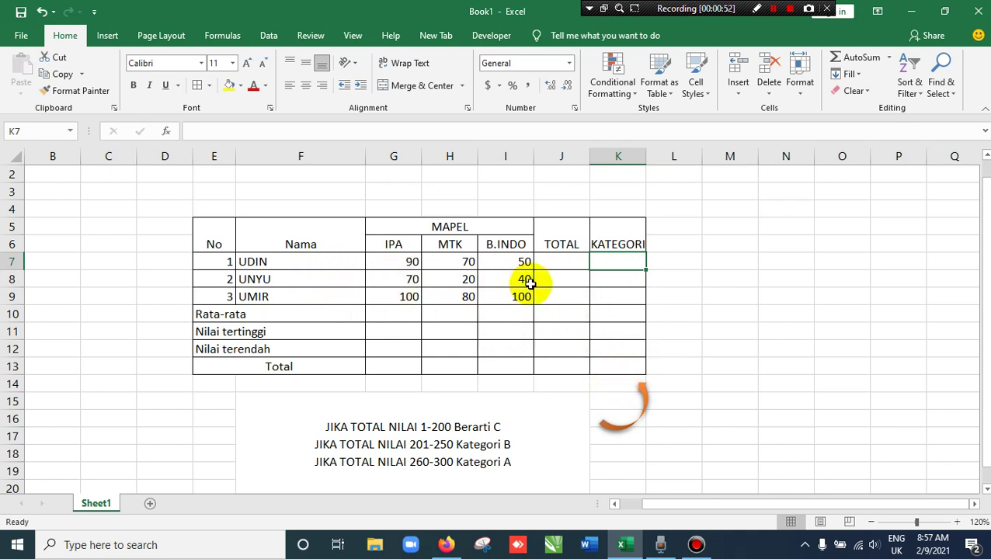
{"action": "left_click", "coordinate": [549, 268]}
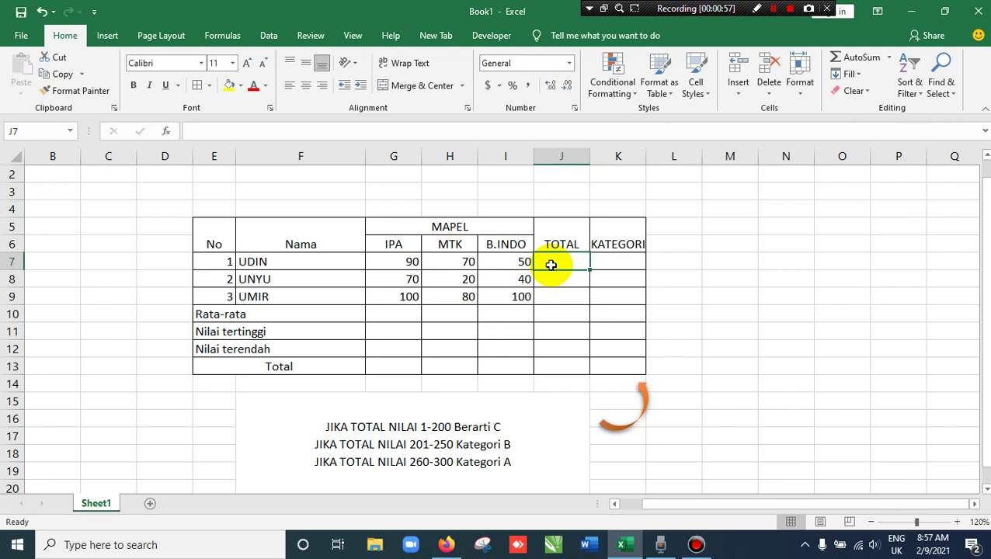
{"action": "type", "text": "="}
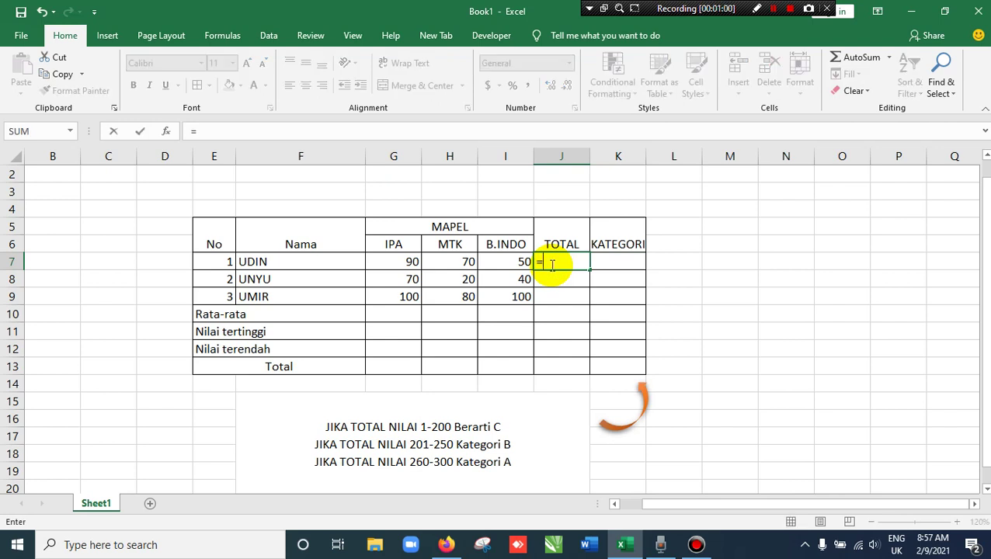
{"action": "type", "text": "SUM("}
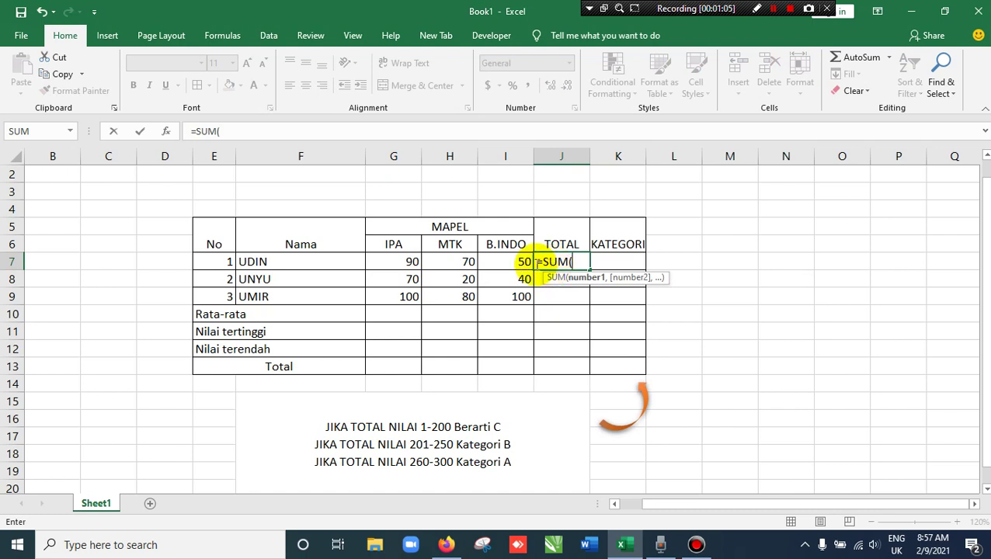
{"action": "left_click", "coordinate": [412, 262]}
{"action": "left_click_drag", "start_coordinate": [412, 262], "coordinate": [500, 261]}
{"action": "type", "text": ")"}
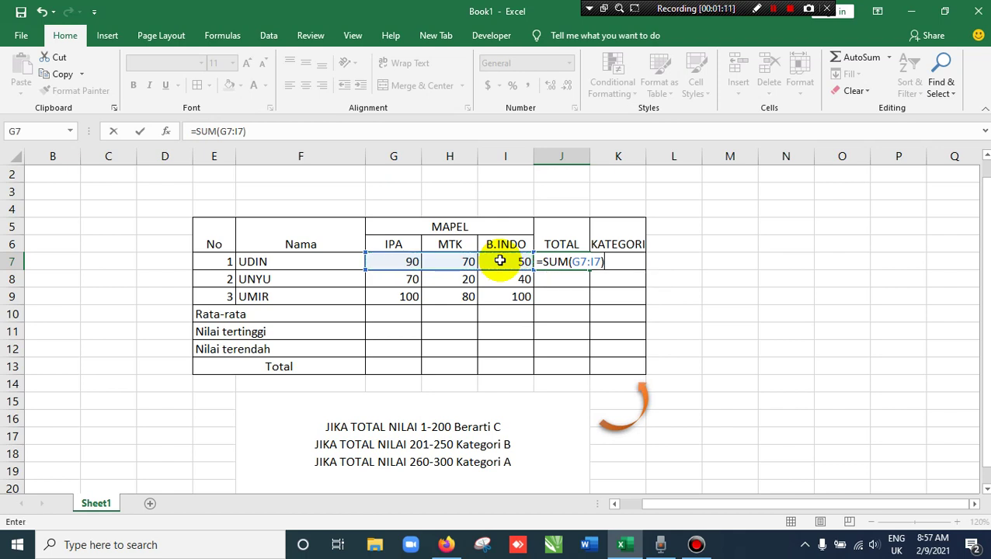
{"action": "key", "text": "Return"}
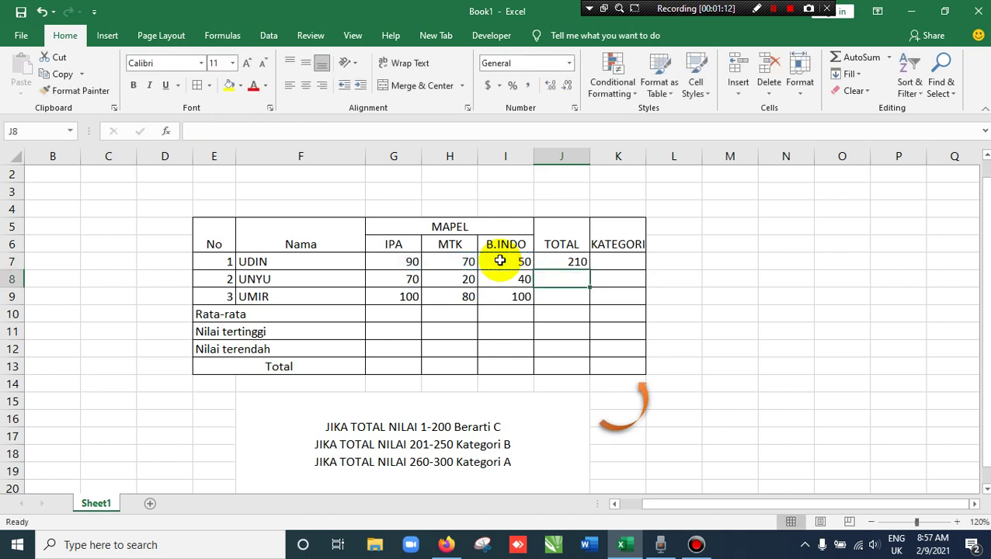
Calculate the second student's total in J8 with =SUM(G8:I8) and fill the formula down to J9
{"action": "left_click", "coordinate": [575, 262]}
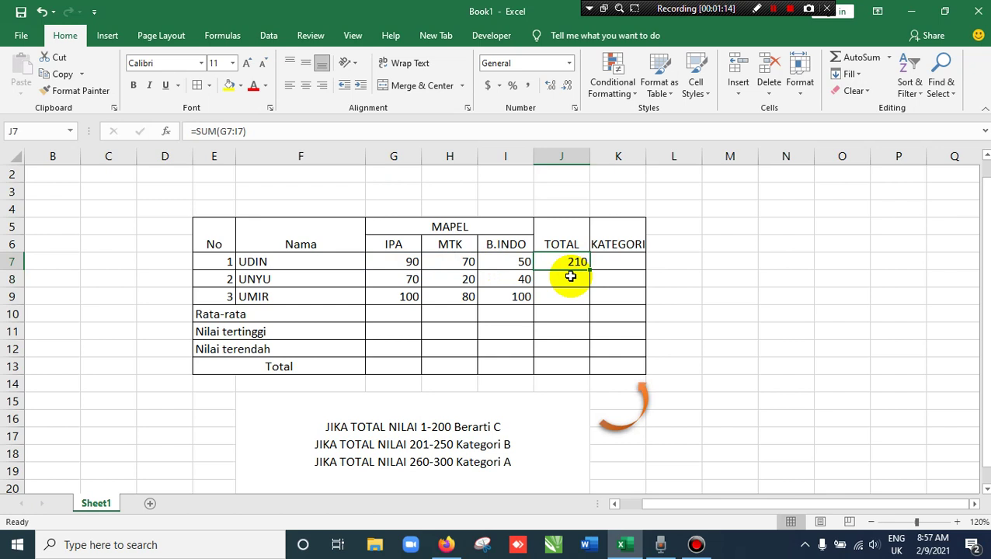
{"action": "left_click", "coordinate": [571, 277]}
{"action": "type", "text": "="}
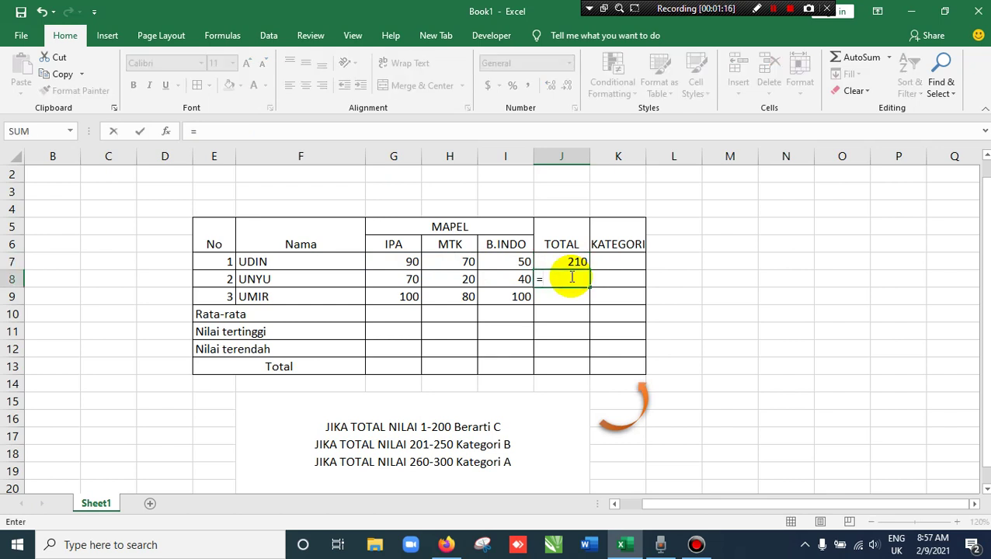
{"action": "type", "text": "SUM("}
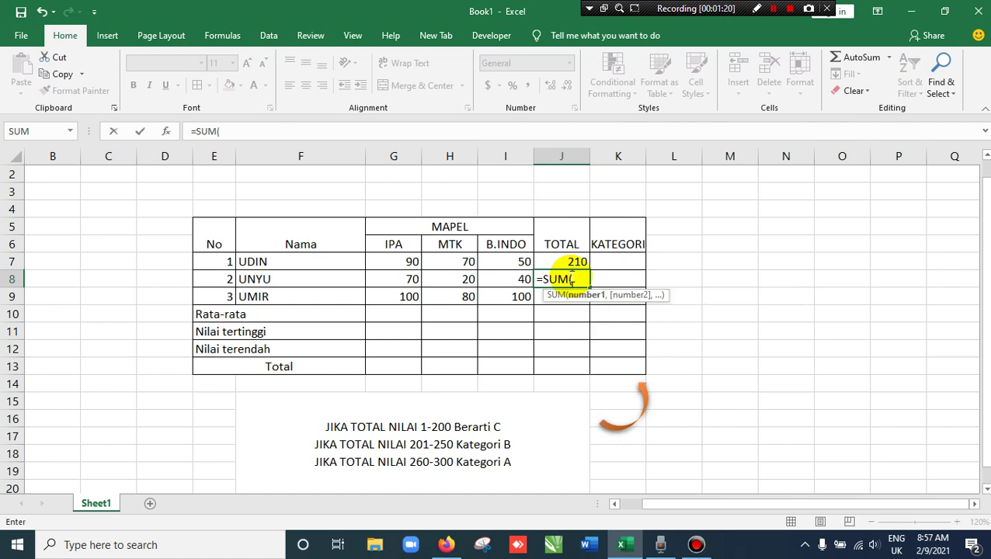
{"action": "left_click_drag", "start_coordinate": [394, 281], "coordinate": [499, 280]}
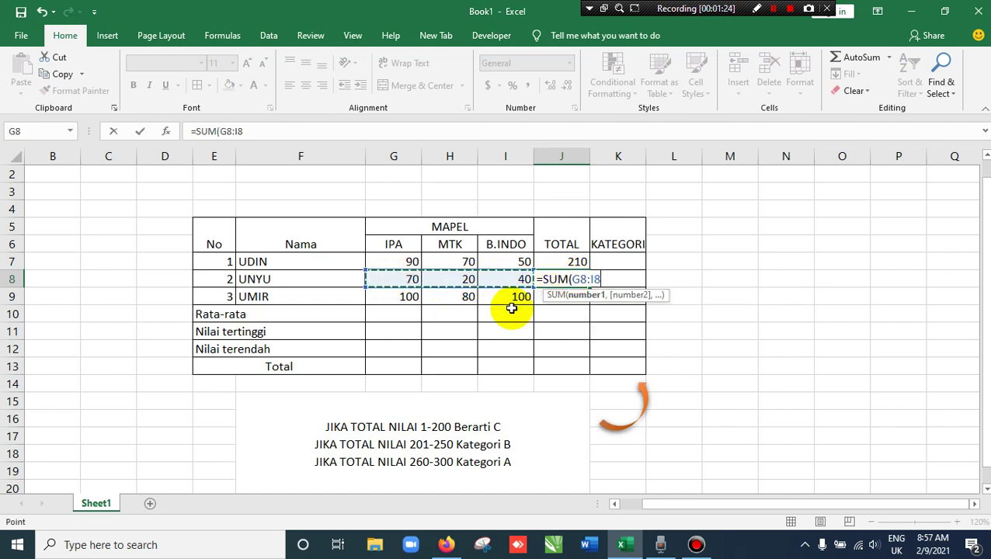
{"action": "key", "text": "Return"}
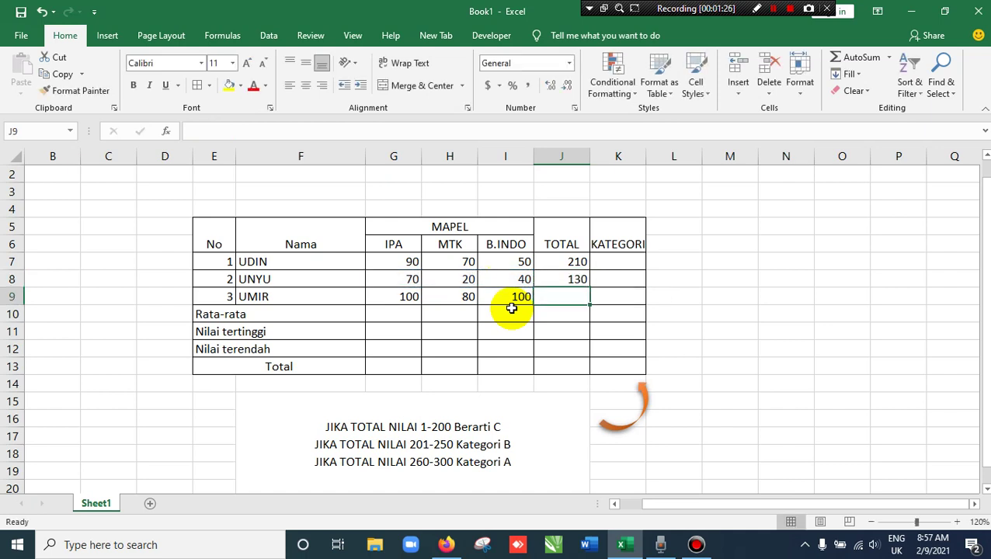
{"action": "left_click", "coordinate": [579, 279]}
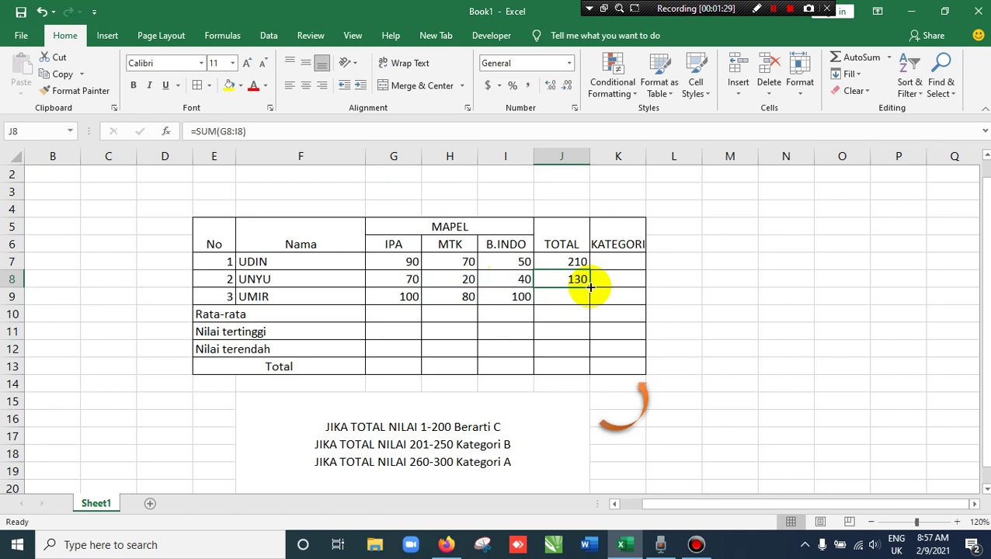
{"action": "left_click_drag", "start_coordinate": [591, 287], "coordinate": [589, 306]}
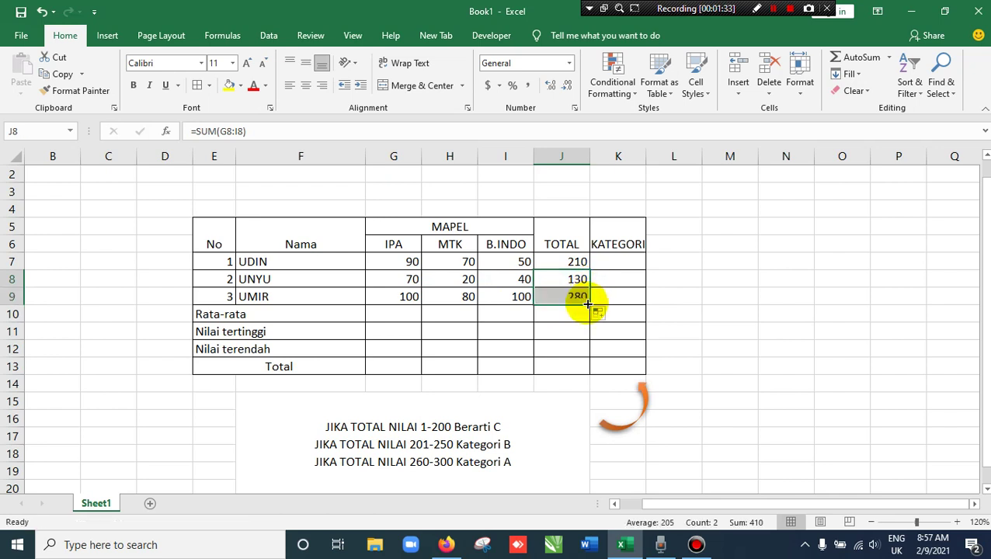
Calculate the average (Rata-rata) of the IPA scores in cell G10 with =AVERAGE(G7:G9)
{"action": "left_click", "coordinate": [407, 315]}
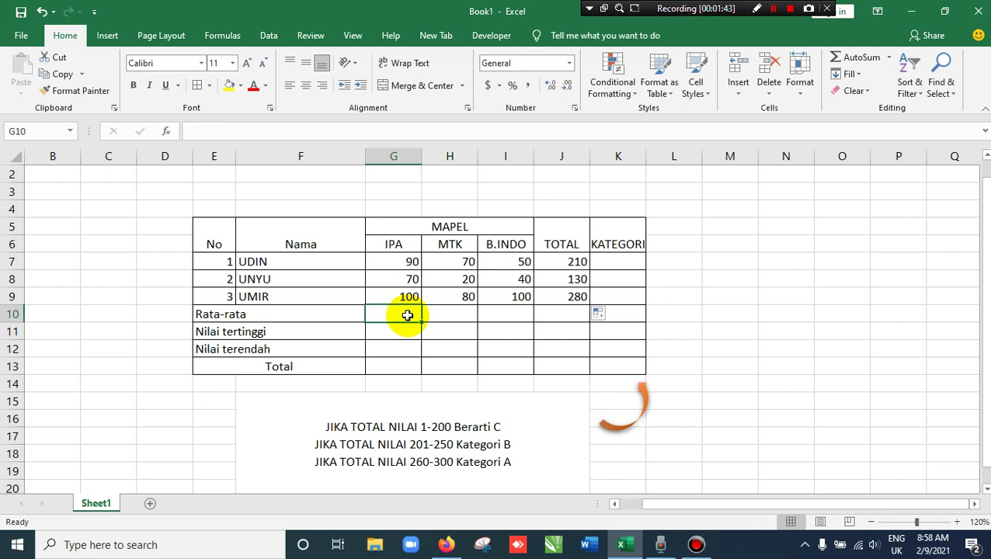
{"action": "type", "text": "="}
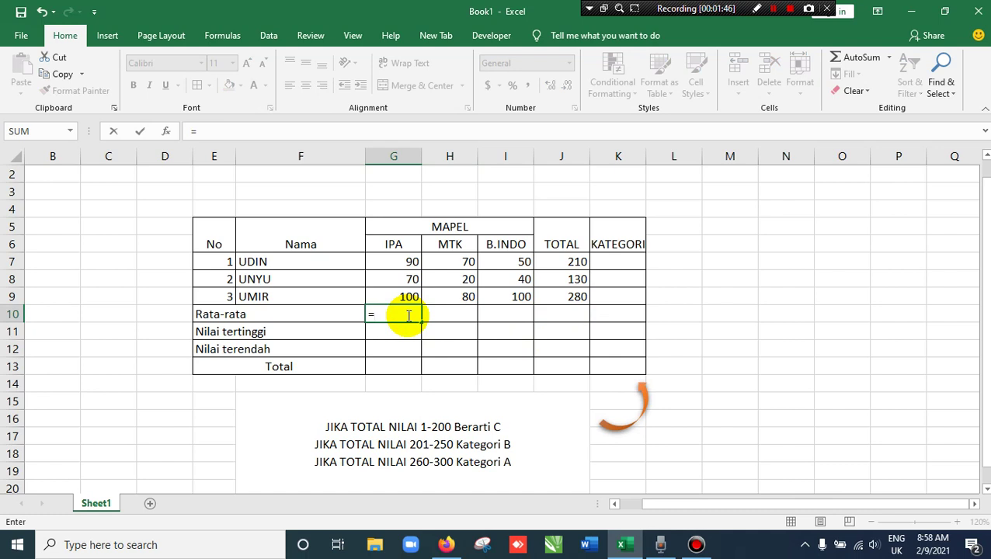
{"action": "type", "text": "AVE"}
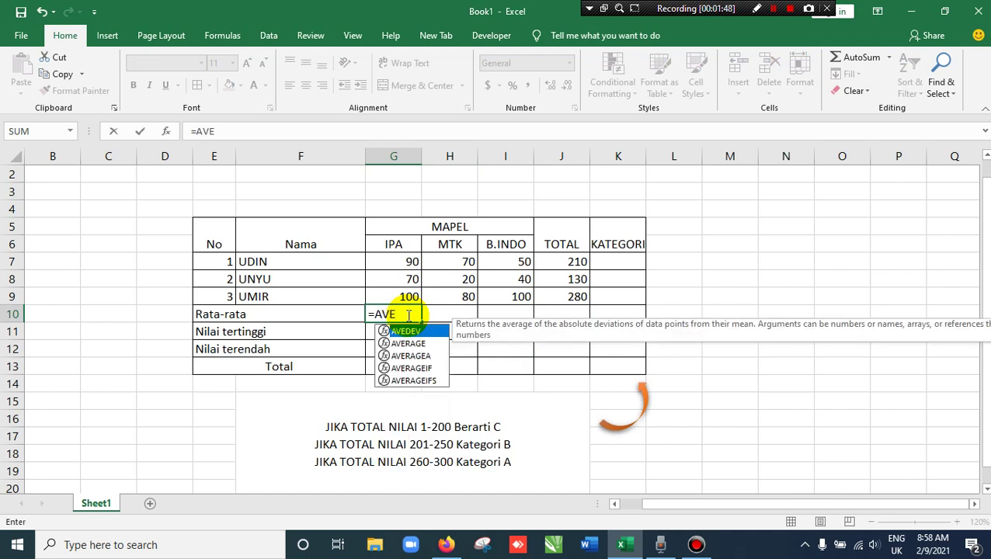
{"action": "double_click", "coordinate": [404, 343]}
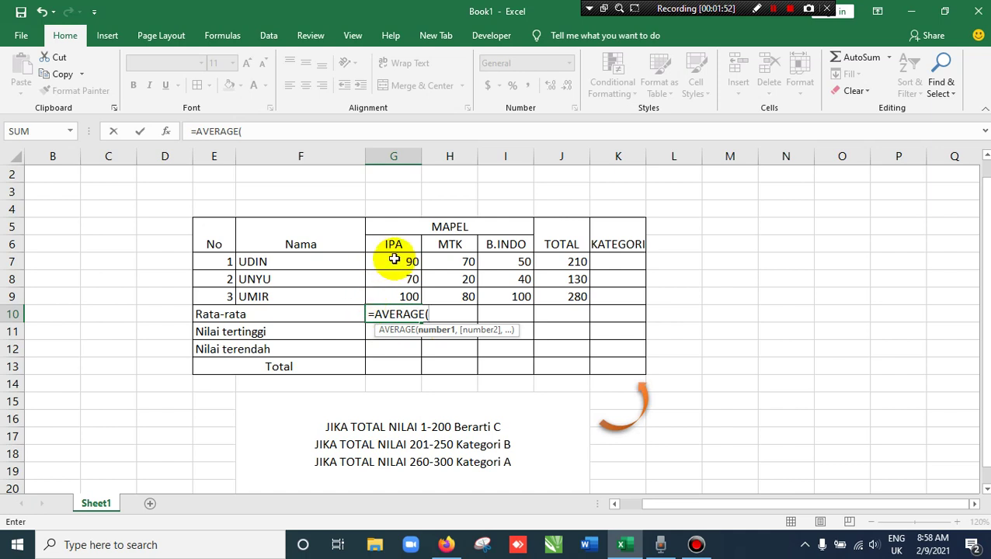
{"action": "left_click_drag", "start_coordinate": [394, 260], "coordinate": [404, 295]}
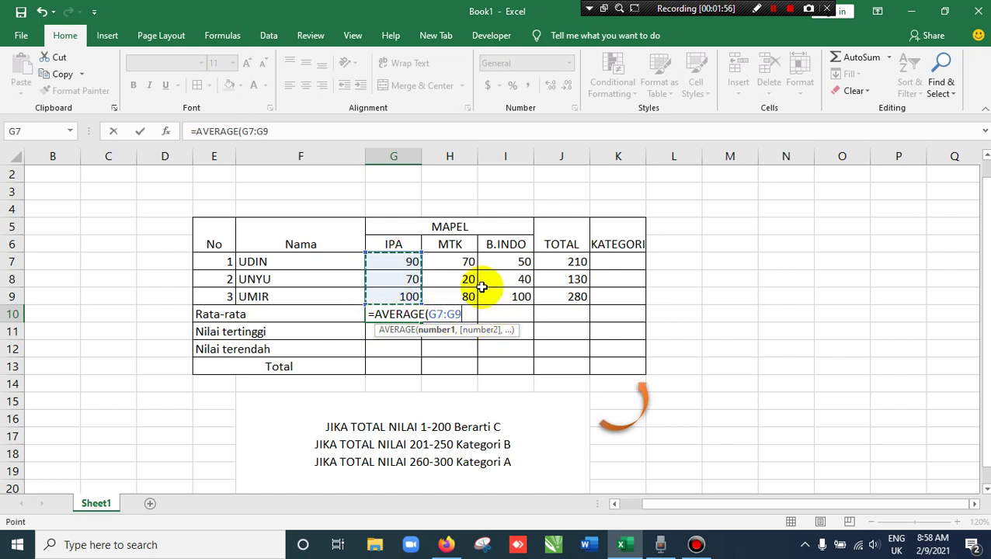
{"action": "key", "text": "Return"}
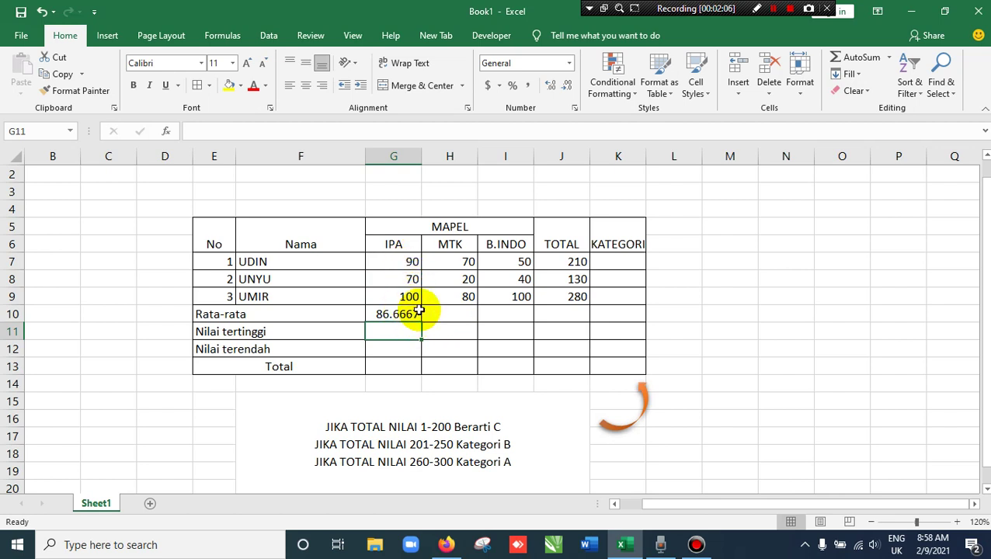
Examine the IPA scores and the cell range used by the average formula in G10
{"action": "left_click_drag", "start_coordinate": [399, 261], "coordinate": [405, 298]}
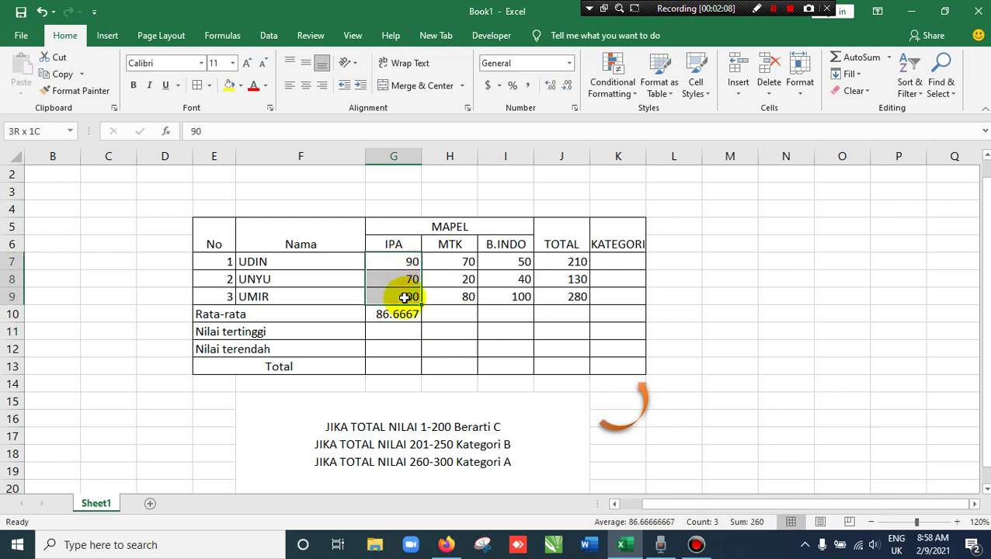
{"action": "left_click", "coordinate": [405, 268]}
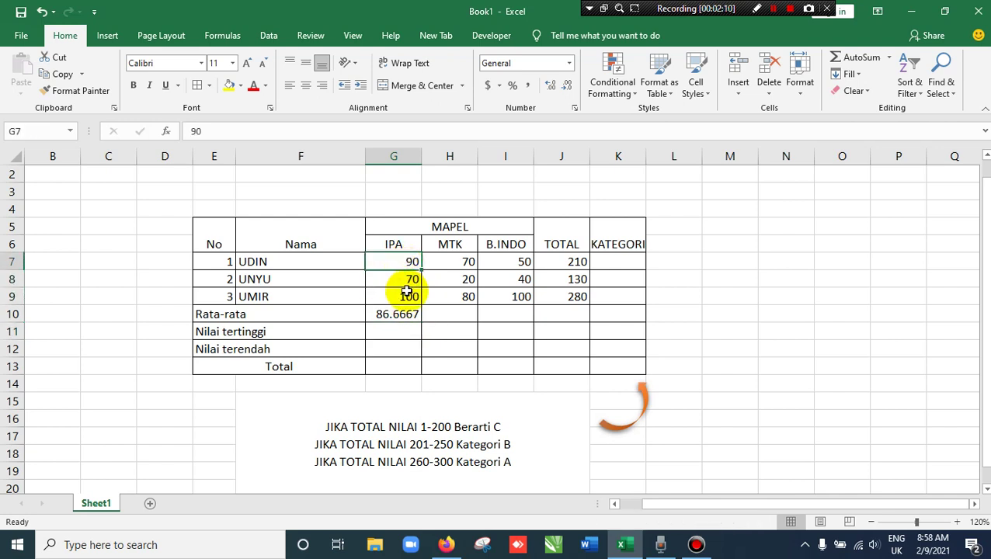
{"action": "left_click", "coordinate": [407, 296]}
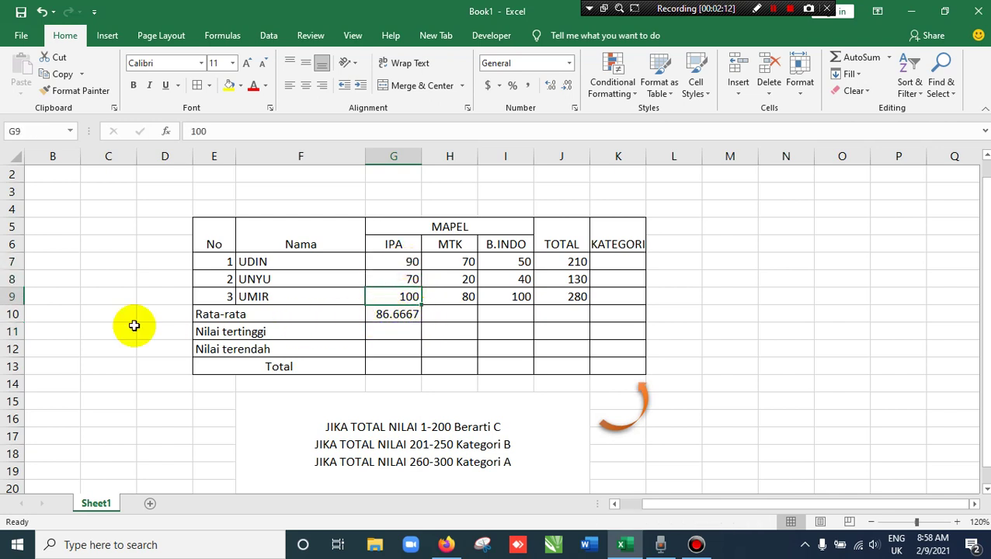
{"action": "left_click", "coordinate": [425, 316]}
{"action": "double_click", "coordinate": [426, 316]}
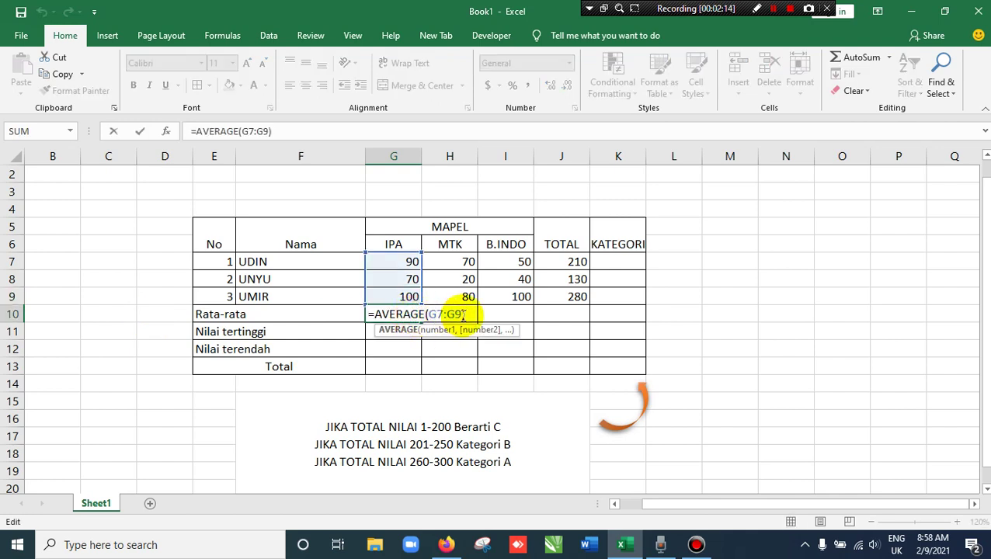
{"action": "left_click_drag", "start_coordinate": [462, 314], "coordinate": [434, 316]}
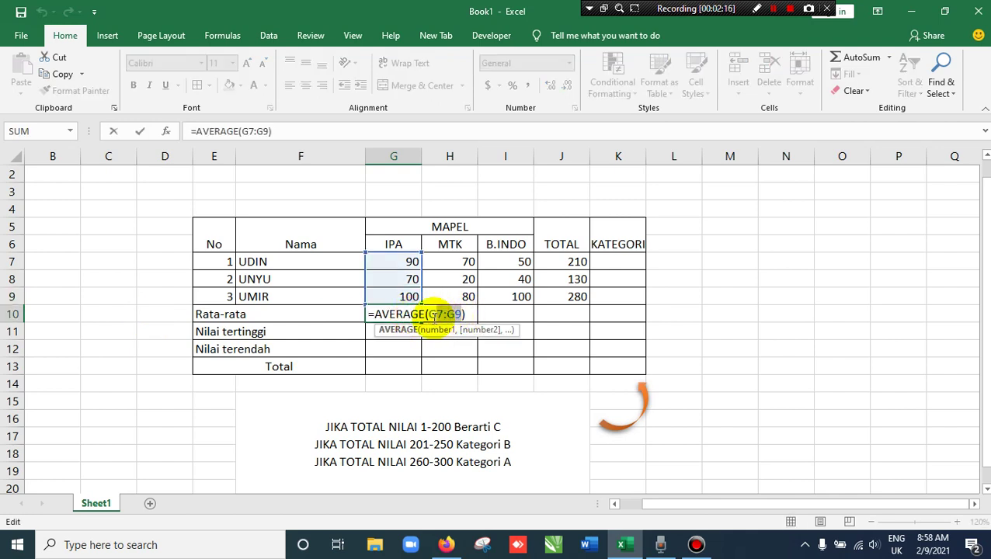
{"action": "left_click", "coordinate": [455, 313]}
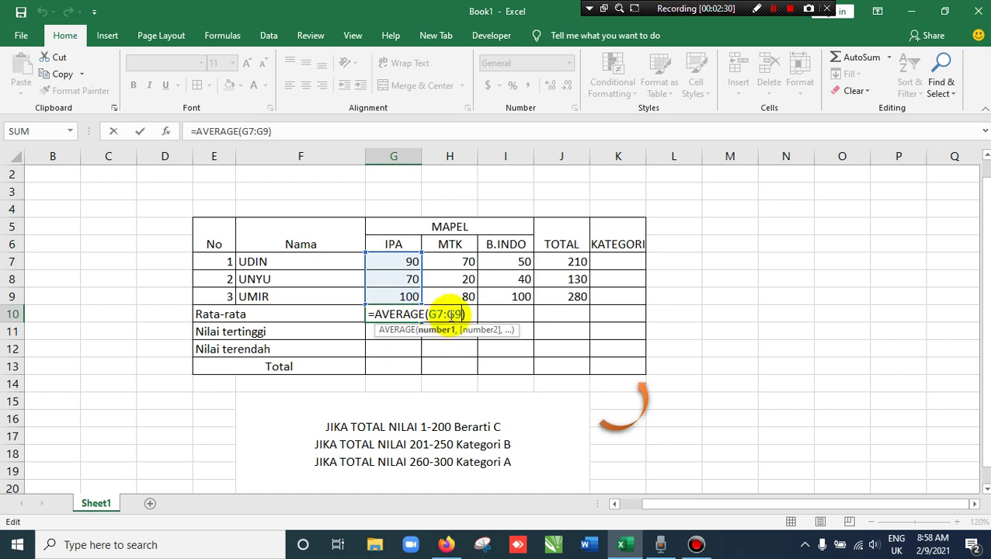
{"action": "key", "text": "Return"}
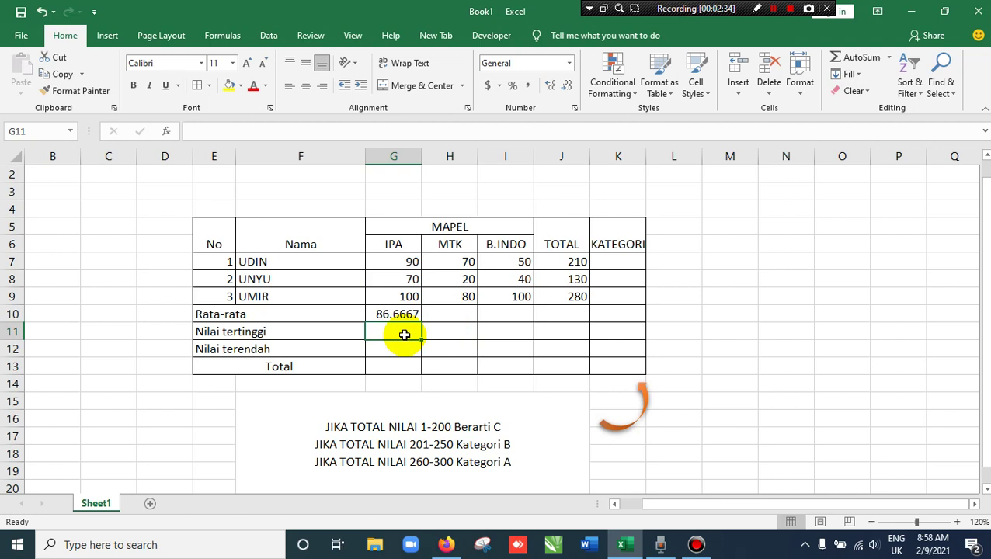
Find the highest IPA score (Nilai tertinggi) in cell G11 with =MAX(G7:G9)
{"action": "type", "text": "="}
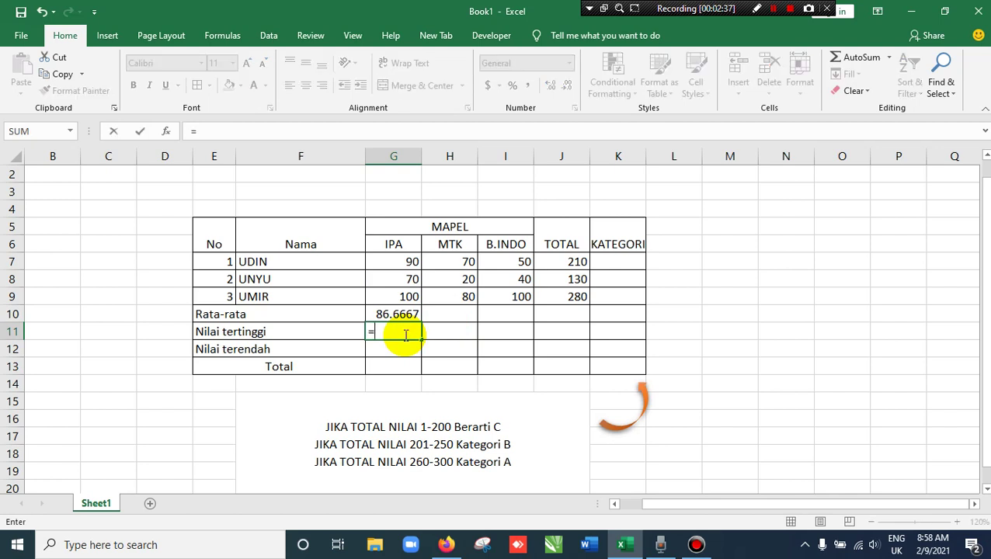
{"action": "type", "text": "MAX("}
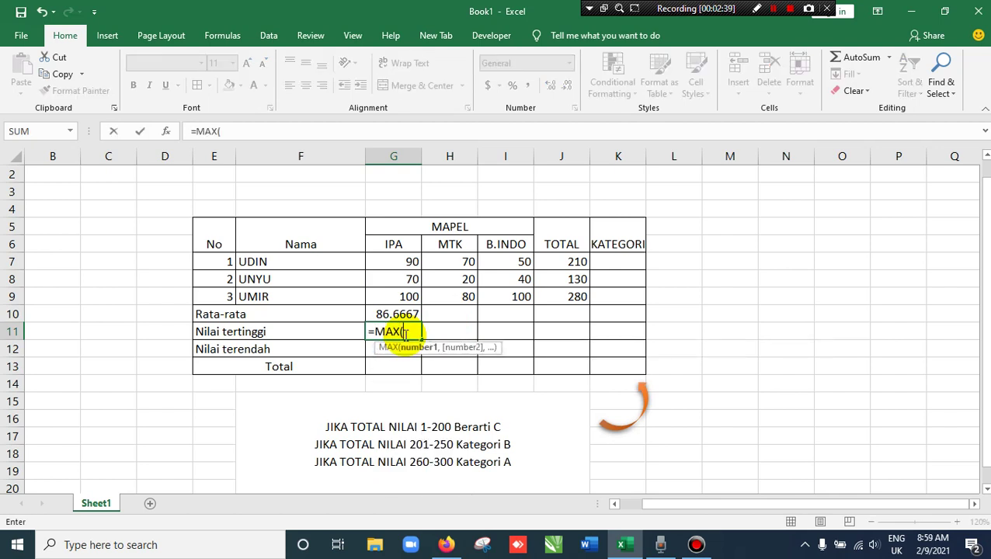
{"action": "left_click_drag", "start_coordinate": [400, 262], "coordinate": [403, 292]}
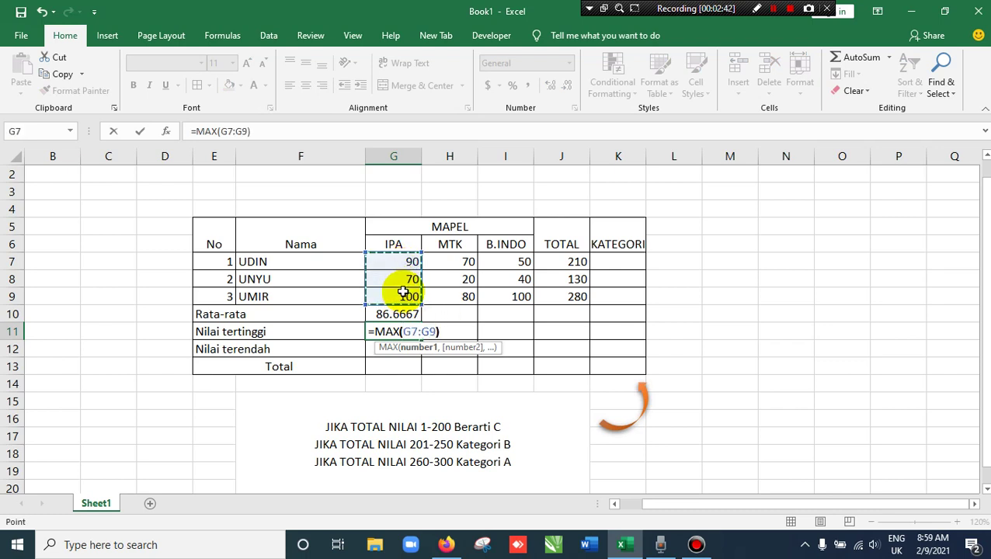
{"action": "type", "text": ")"}
{"action": "key", "text": "Return"}
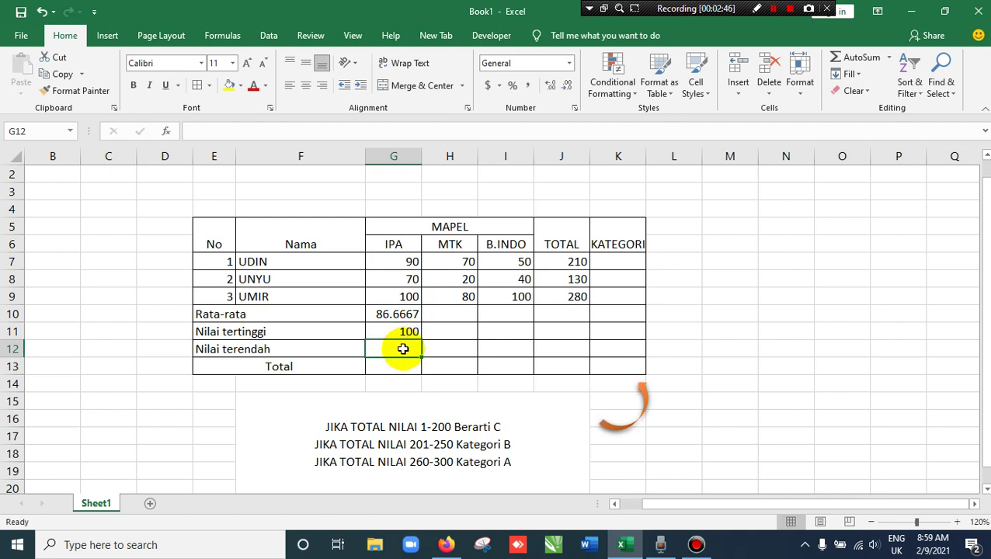
Find the lowest IPA score (Nilai terendah) in cell G12 with =MIN(G7:G9)
{"action": "type", "text": "="}
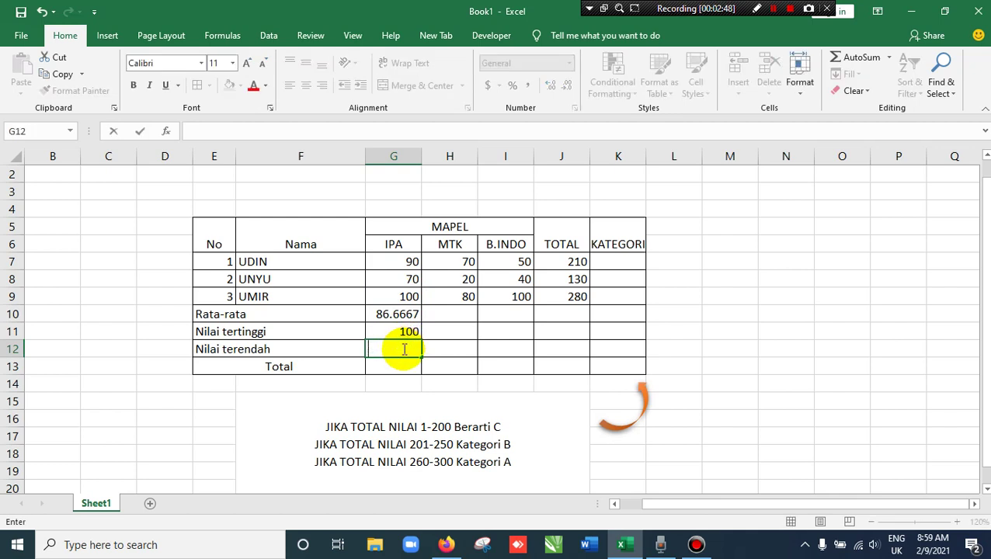
{"action": "type", "text": "MIN"}
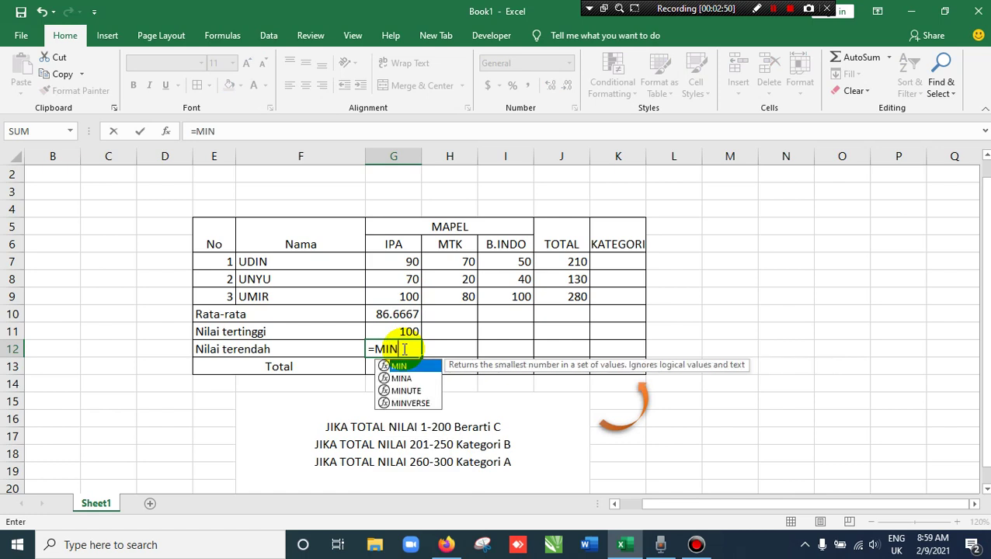
{"action": "type", "text": "("}
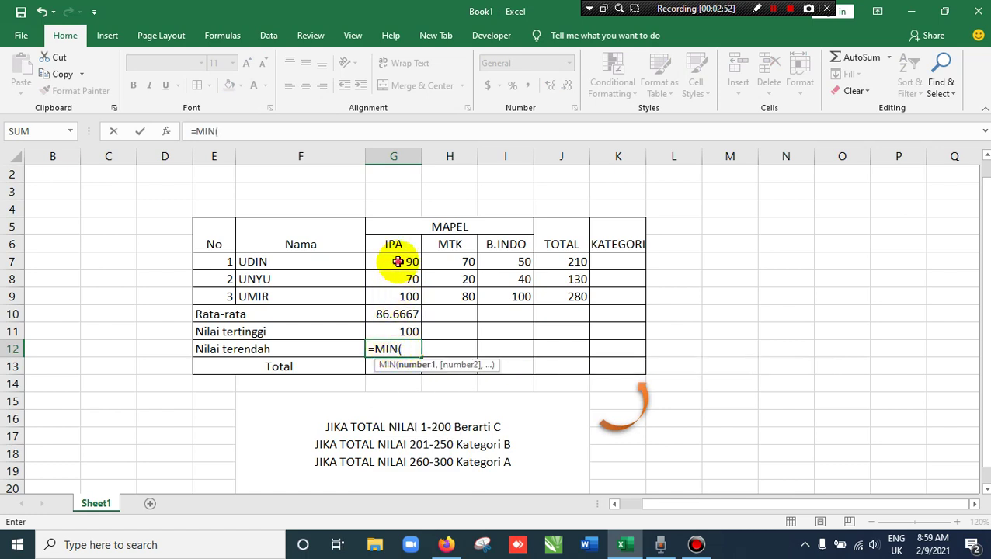
{"action": "left_click_drag", "start_coordinate": [398, 262], "coordinate": [400, 295]}
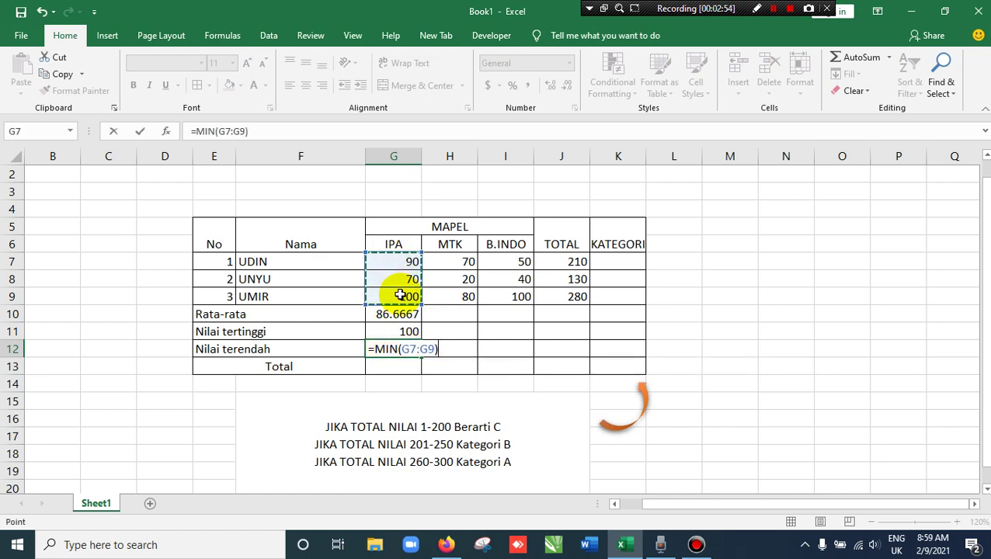
{"action": "key", "text": "Return"}
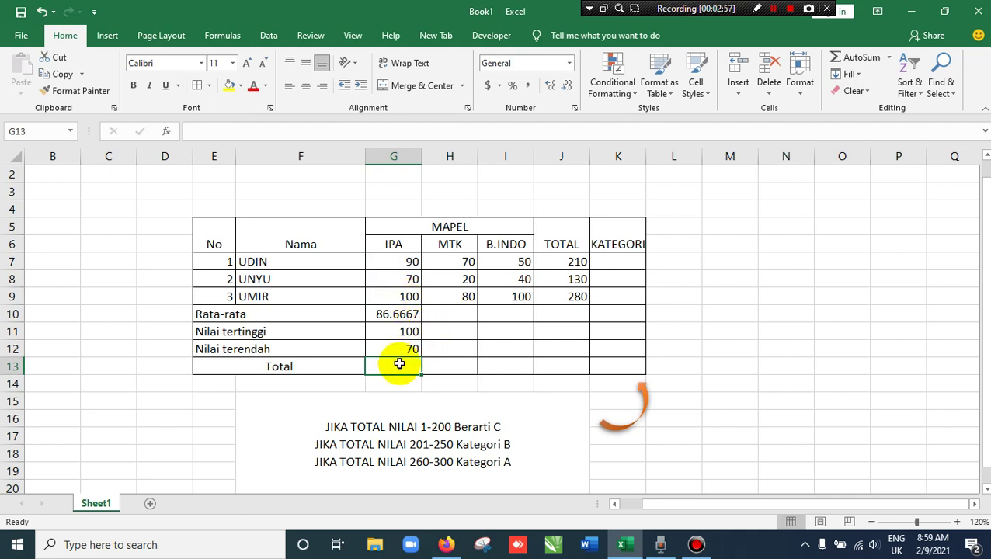
Calculate the total of the IPA scores in cell G13 with =SUM(G7:G9)
{"action": "type", "text": "+"}
{"action": "key", "text": "BackSpace"}
{"action": "type", "text": "="}
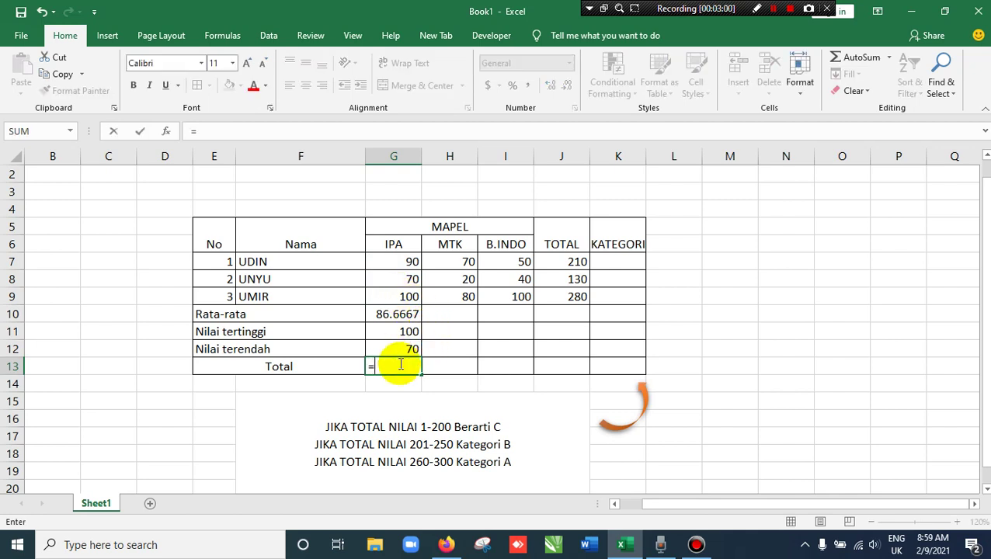
{"action": "type", "text": "SUM("}
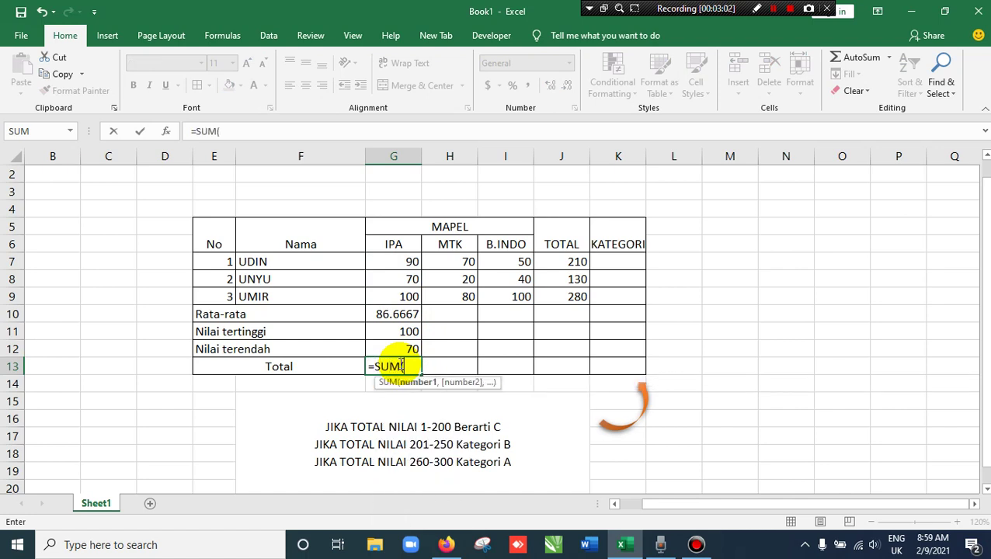
{"action": "left_click_drag", "start_coordinate": [410, 261], "coordinate": [411, 289]}
{"action": "type", "text": ")"}
{"action": "key", "text": "Return"}
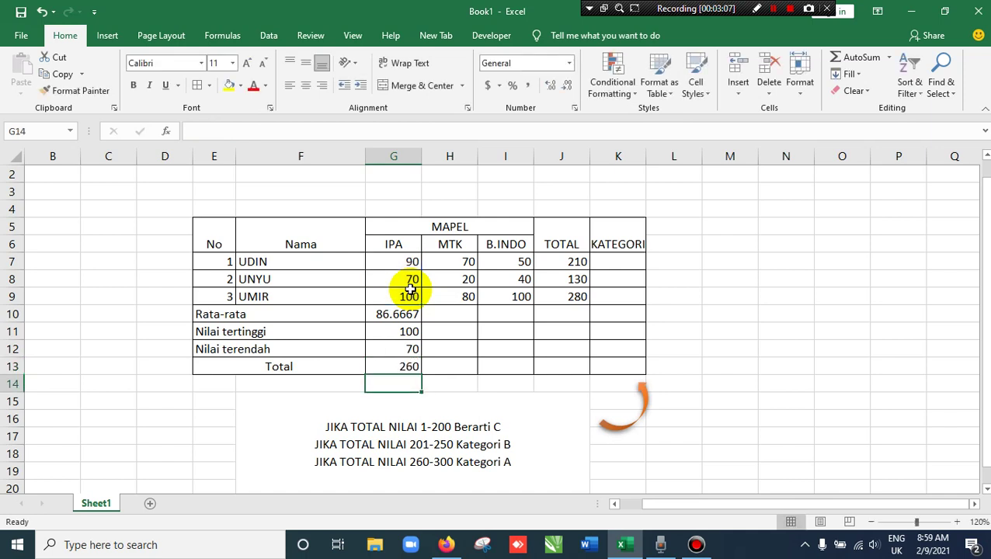
Fill the average, highest, lowest and total formulas in G10:G13 across to the MTK and B.INDO columns
{"action": "left_click_drag", "start_coordinate": [407, 314], "coordinate": [409, 366]}
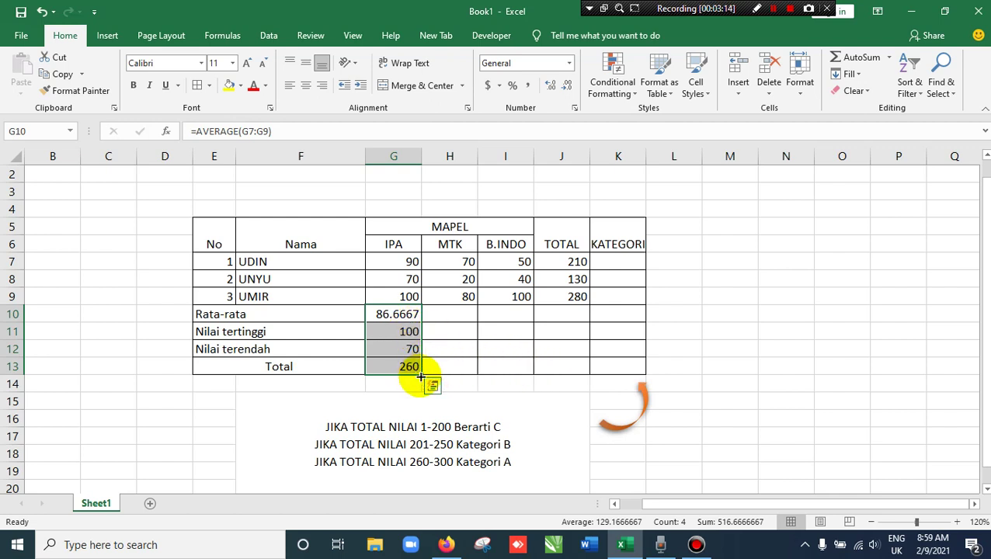
{"action": "left_click_drag", "start_coordinate": [421, 377], "coordinate": [513, 380]}
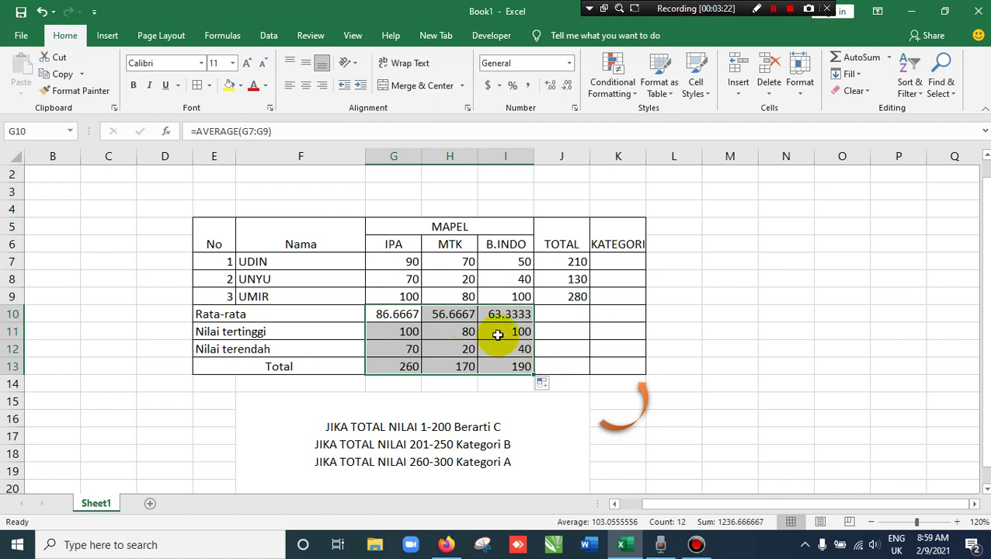
{"action": "left_click", "coordinate": [632, 294]}
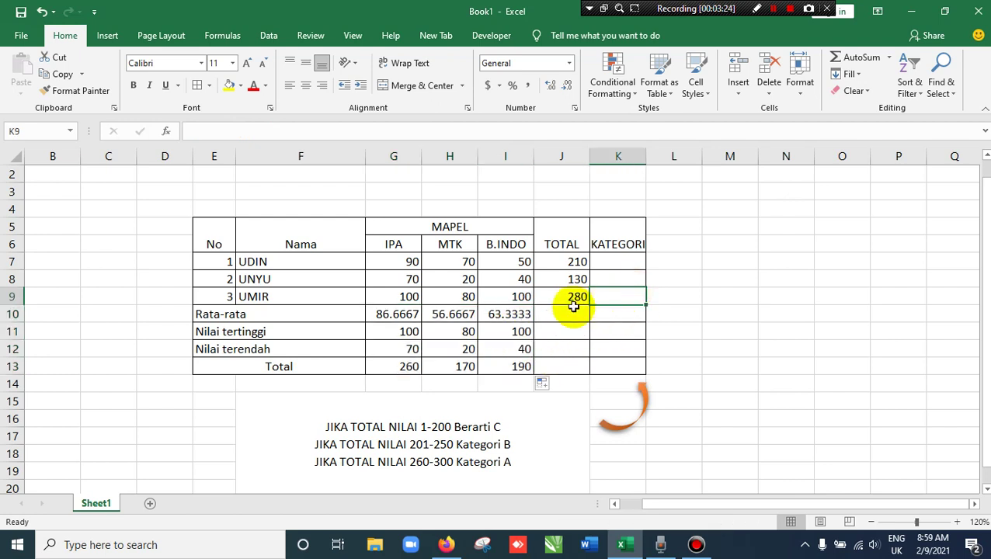
{"action": "left_click", "coordinate": [599, 263]}
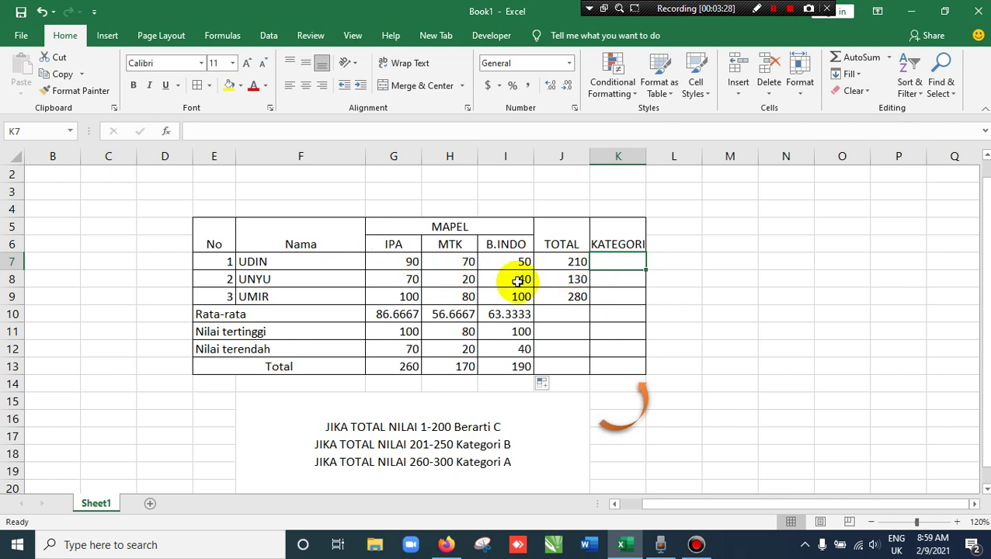
Give the TOTAL column cells J5:J13 a yellow fill and centre their contents
{"action": "left_click_drag", "start_coordinate": [563, 347], "coordinate": [560, 362]}
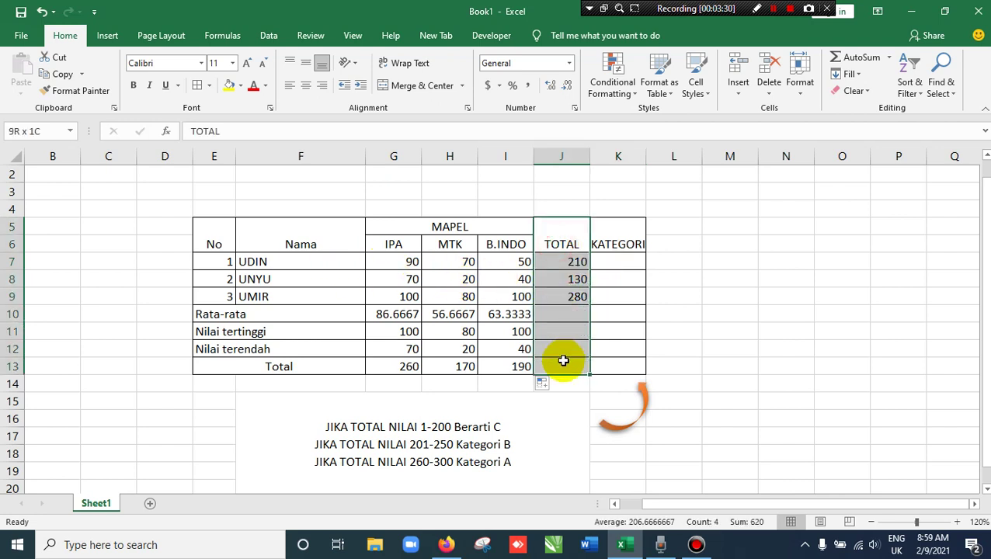
{"action": "left_click", "coordinate": [243, 87]}
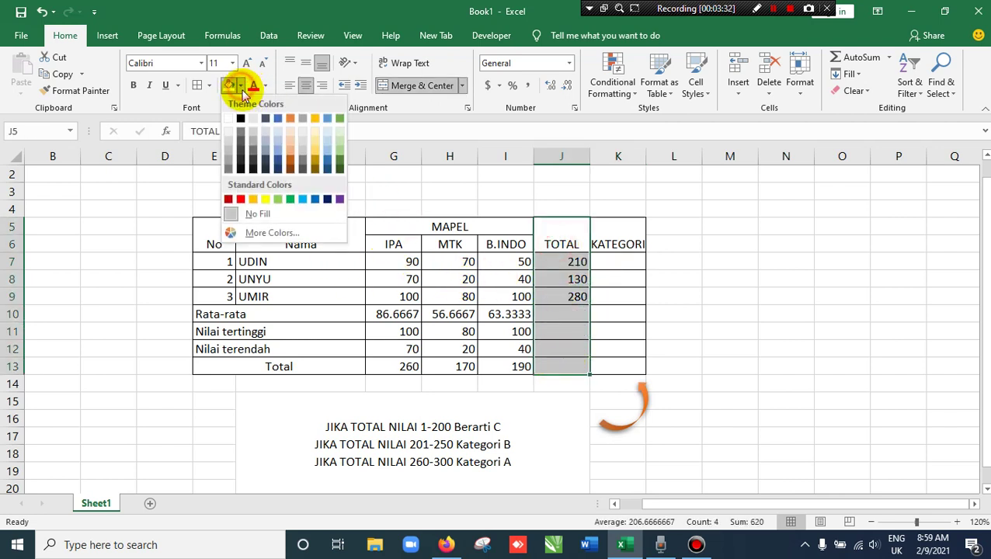
{"action": "left_click", "coordinate": [266, 200]}
{"action": "left_click", "coordinate": [308, 86]}
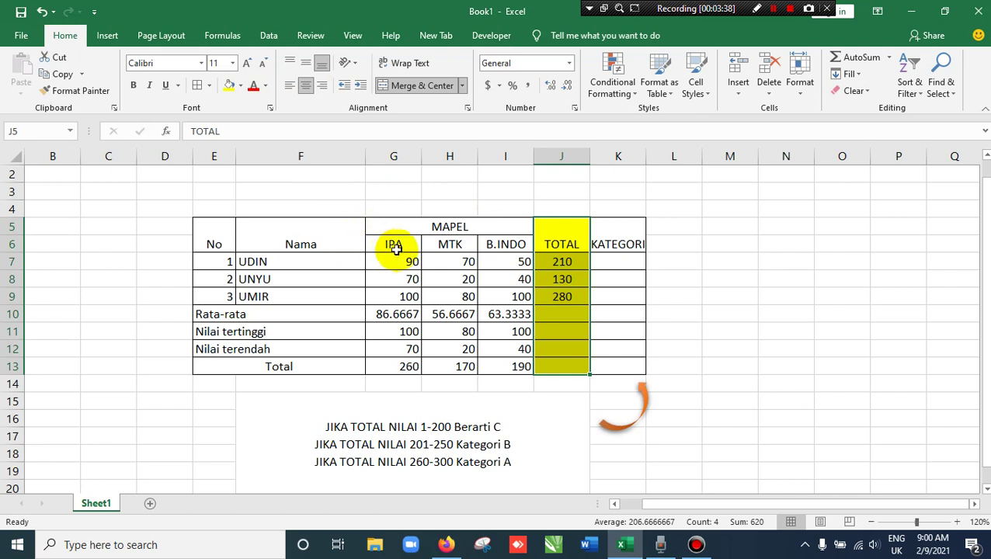
Centre the scores and summary values in G7:J13
{"action": "left_click_drag", "start_coordinate": [396, 261], "coordinate": [563, 365]}
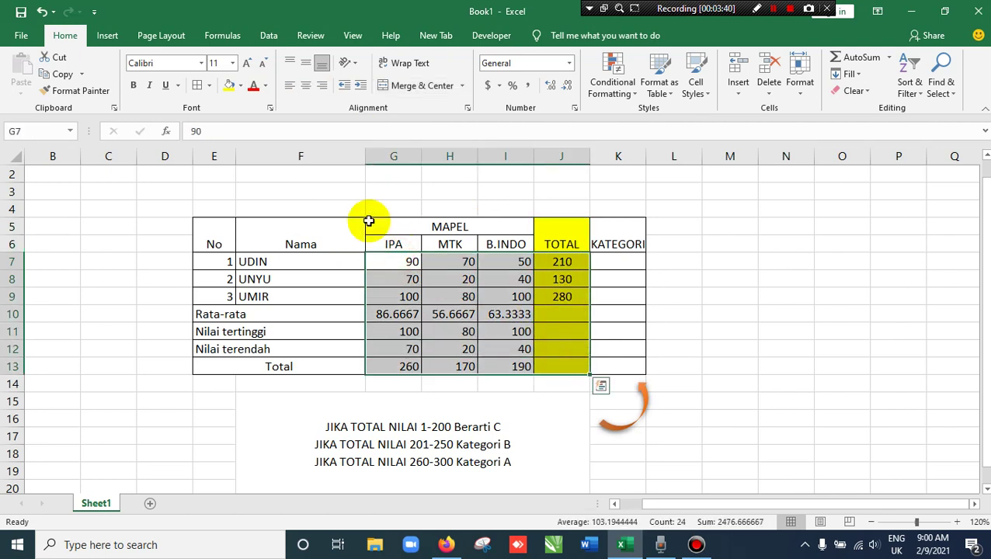
{"action": "left_click", "coordinate": [306, 86]}
{"action": "left_click", "coordinate": [626, 293]}
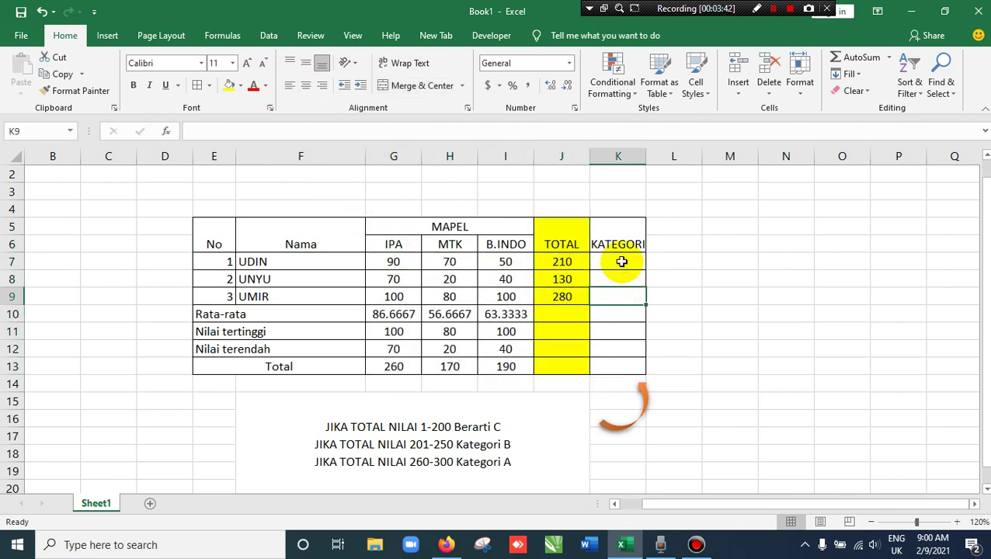
{"action": "left_click", "coordinate": [622, 262]}
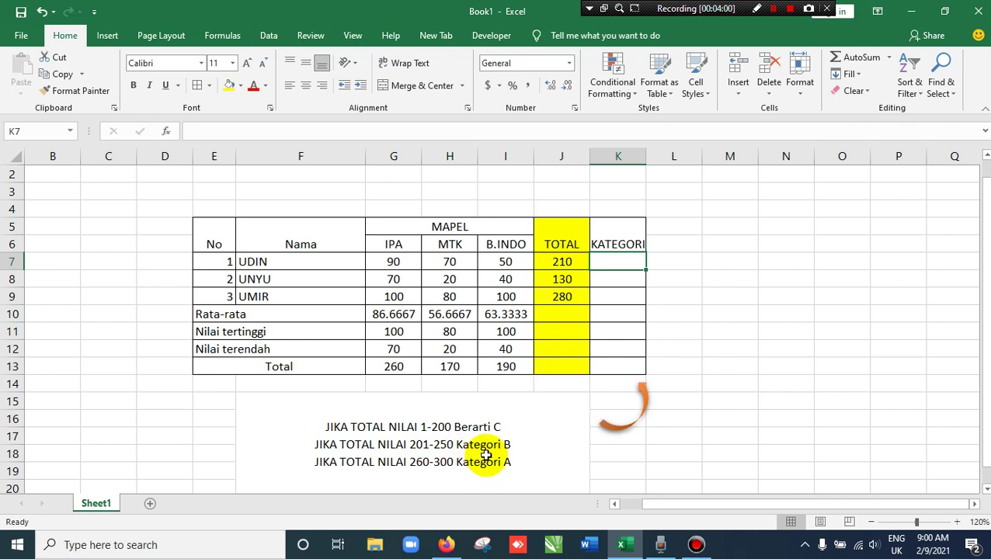
Change the Kategori A rule in the note below the table to the range 251-300
{"action": "left_click", "coordinate": [389, 462]}
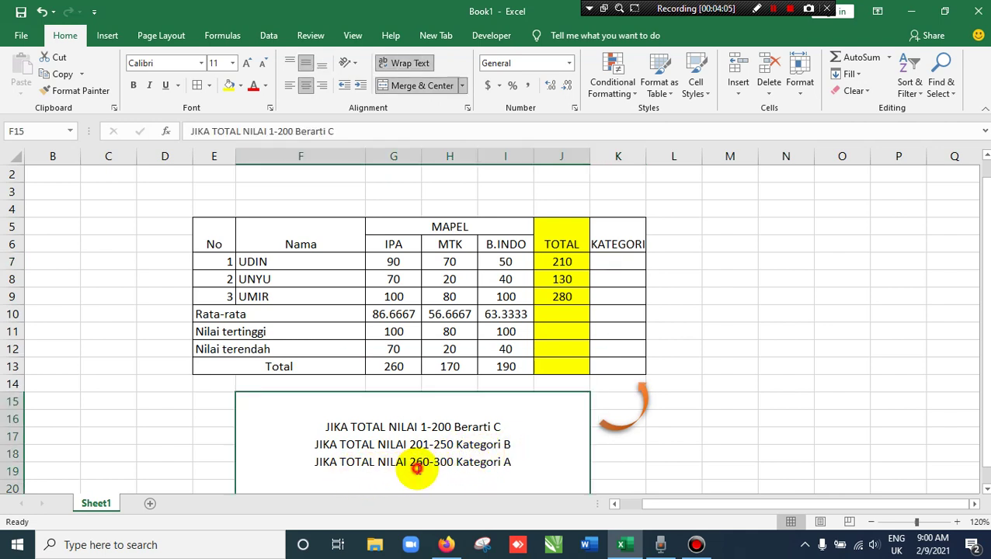
{"action": "double_click", "coordinate": [416, 462]}
{"action": "left_click_drag", "start_coordinate": [417, 464], "coordinate": [429, 463]}
{"action": "type", "text": "5"}
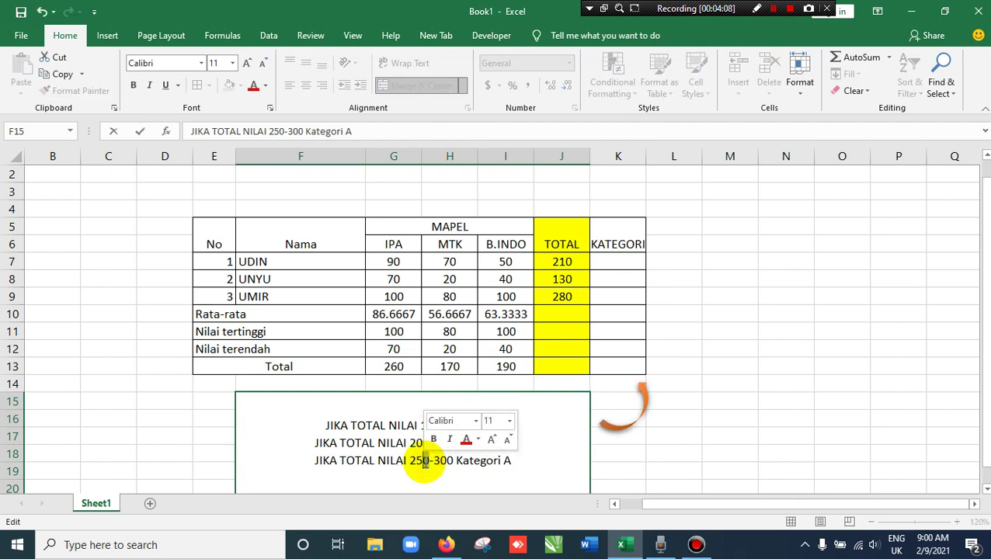
{"action": "type", "text": "1"}
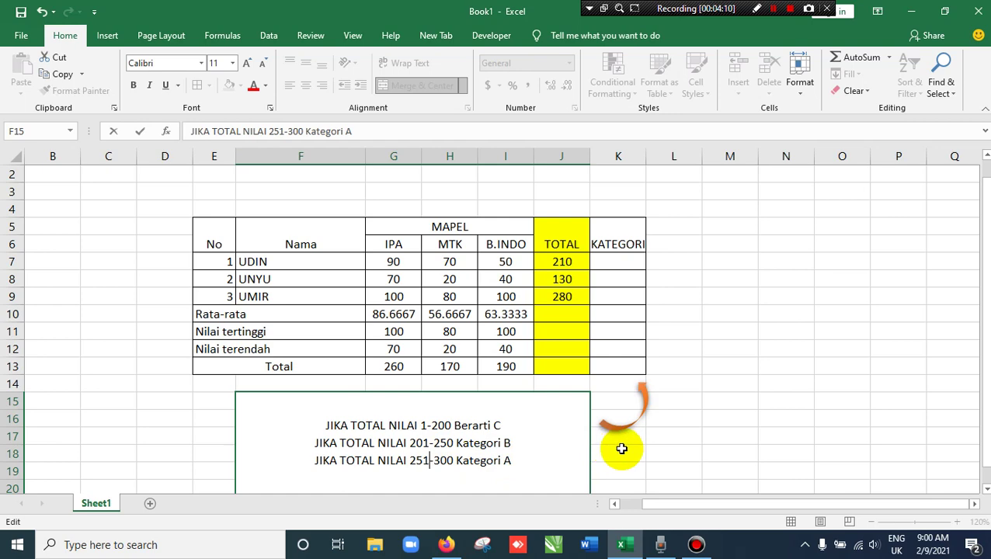
{"action": "key", "text": "Return"}
{"action": "left_click", "coordinate": [473, 432]}
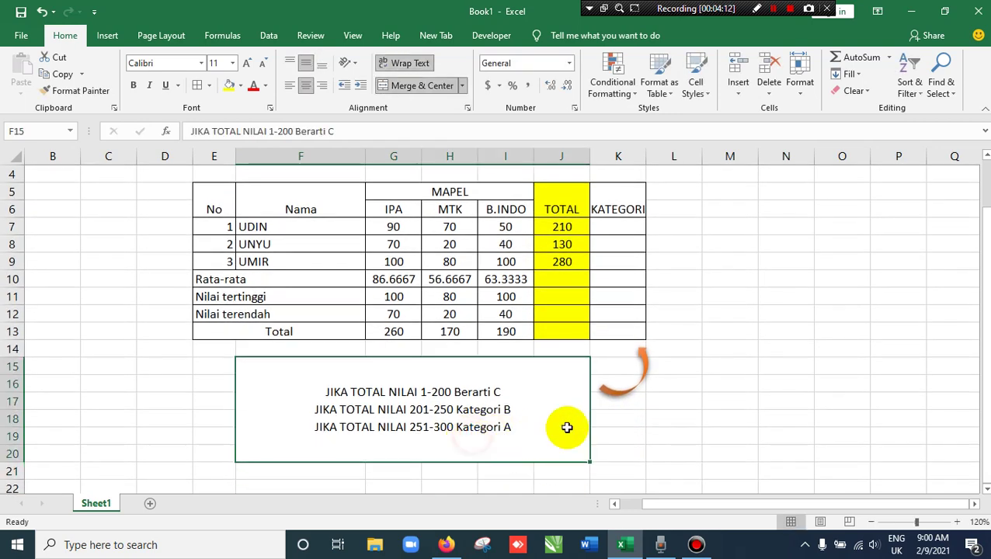
{"action": "scroll", "coordinate": [575, 458], "scroll_direction": "up", "scroll_amount": 1}
Start the first student's KATEGORI formula in K7 with =IF(J7<200,"C", as the condition and true result
{"action": "left_click", "coordinate": [598, 281]}
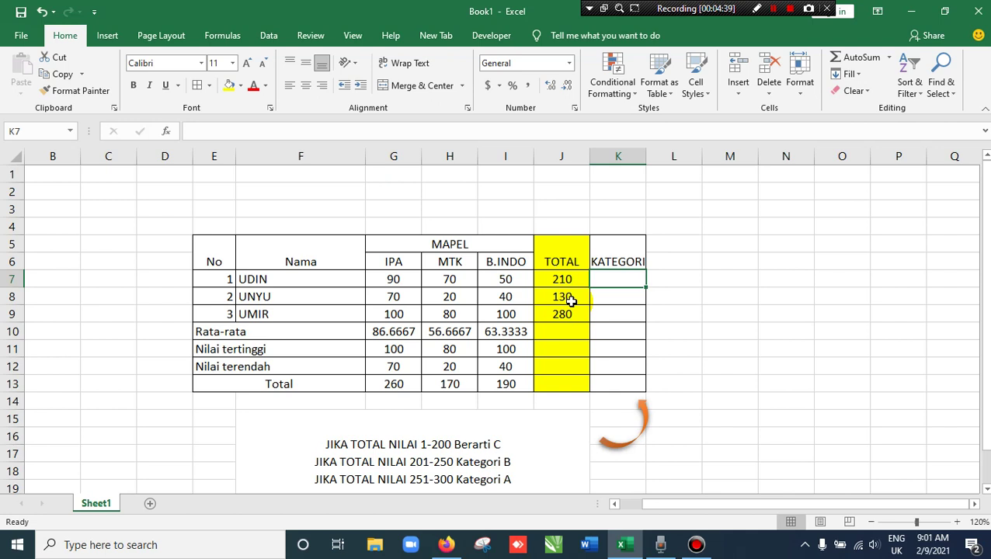
{"action": "type", "text": "="}
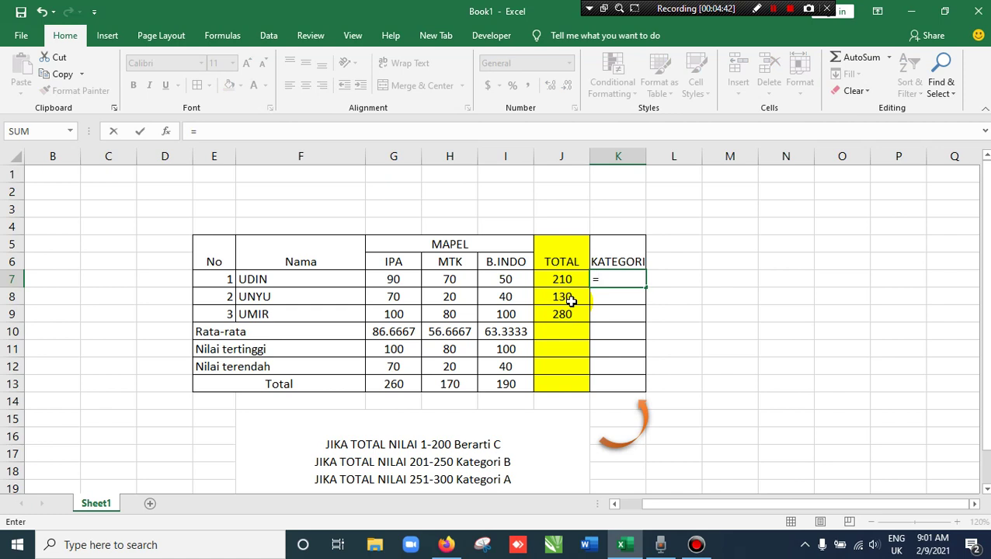
{"action": "type", "text": "I"}
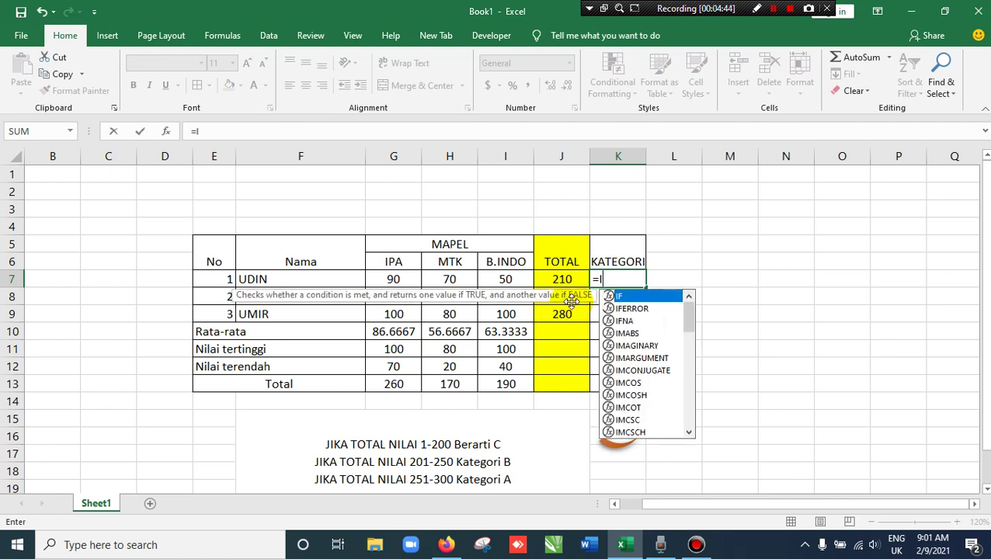
{"action": "type", "text": "F("}
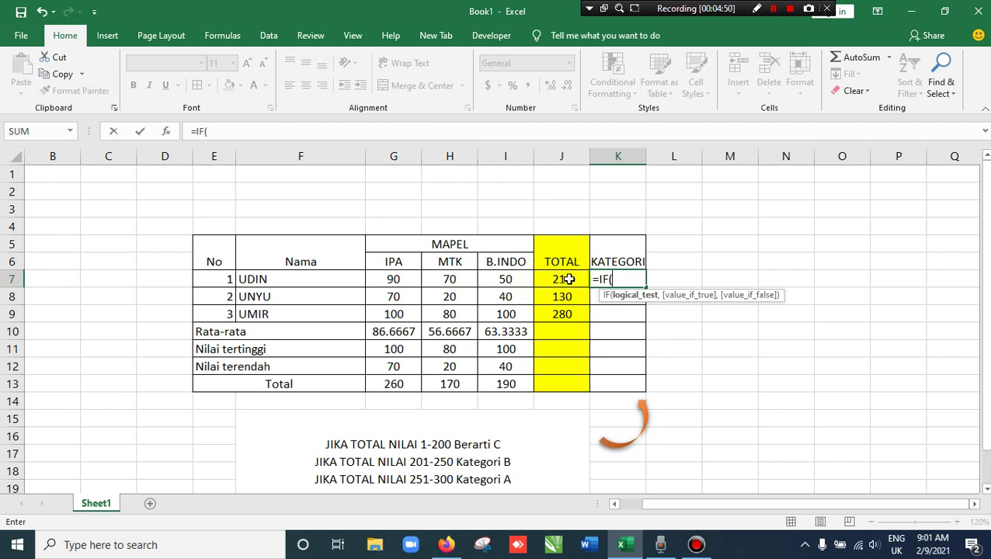
{"action": "left_click", "coordinate": [568, 279]}
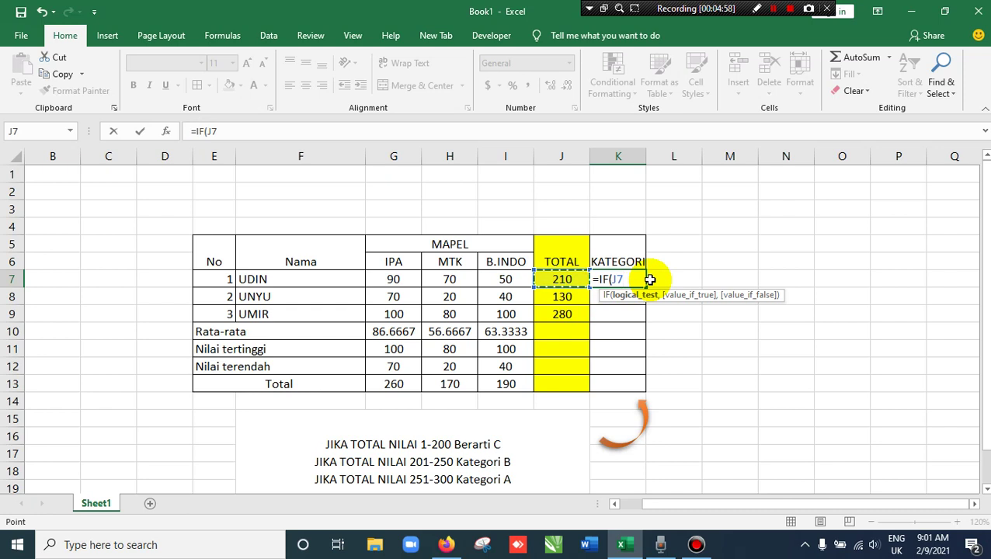
{"action": "type", "text": "<200"}
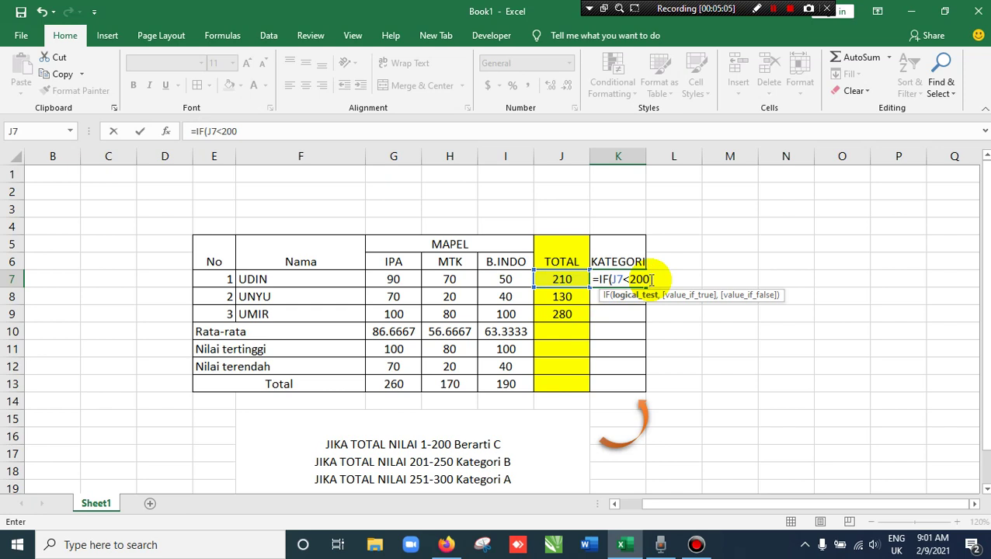
{"action": "type", "text": ","}
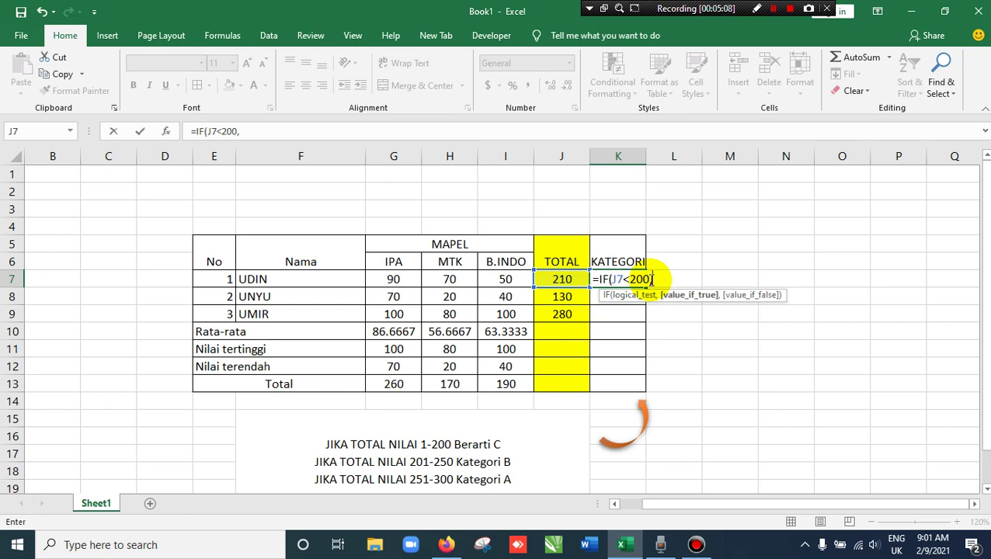
{"action": "type", "text": "\"C\","}
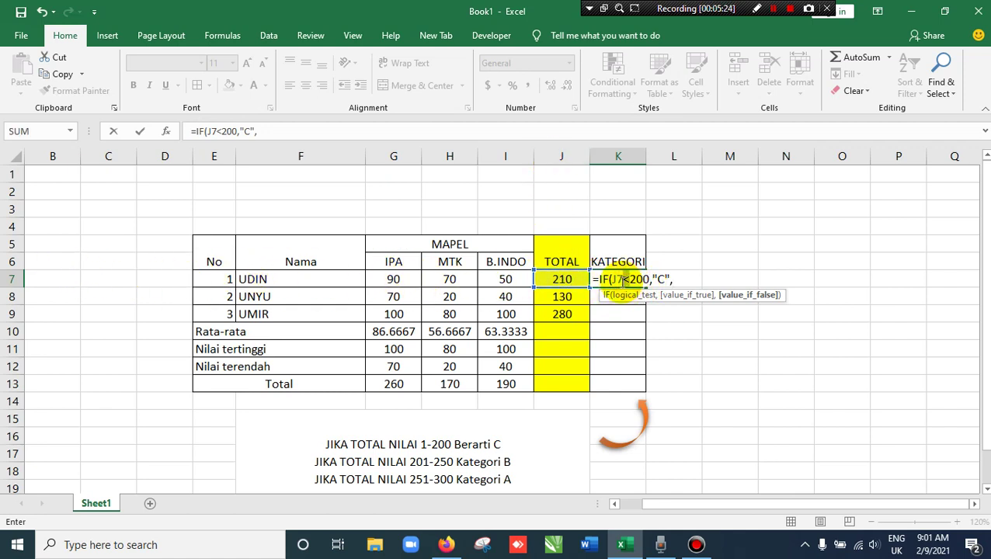
Add a nested IF with the condition J7<250 as the false result of the K7 formula
{"action": "left_click", "coordinate": [635, 279]}
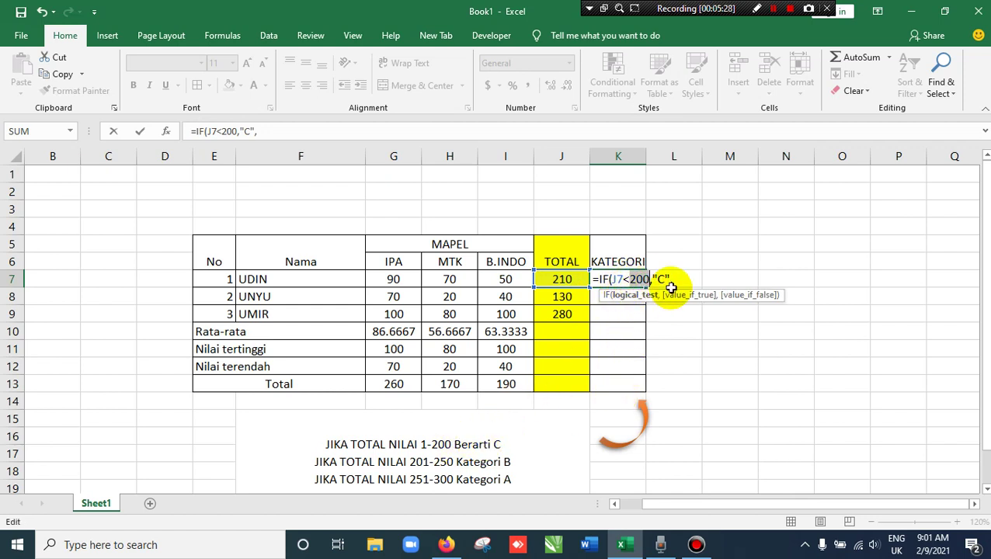
{"action": "left_click", "coordinate": [673, 279], "text": "shift"}
{"action": "left_click", "coordinate": [674, 278]}
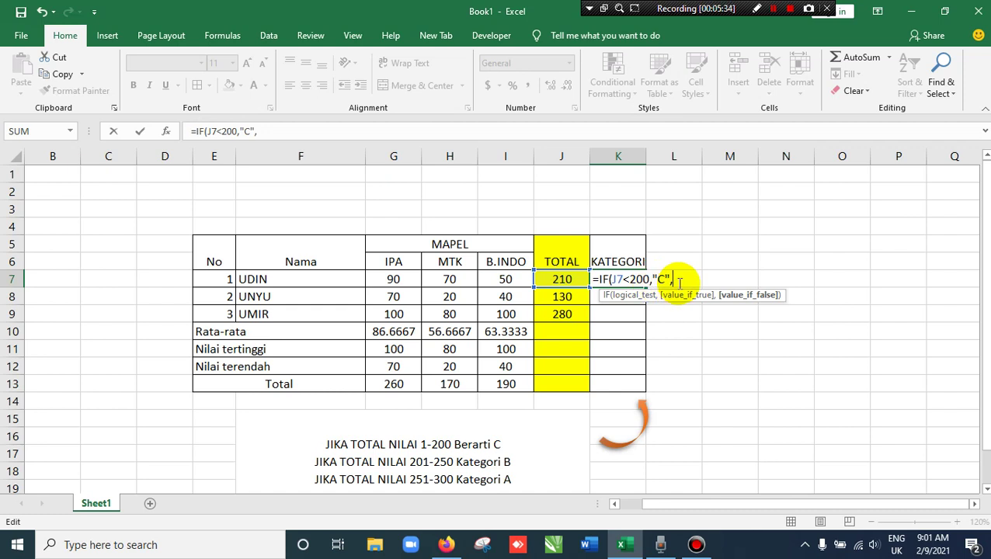
{"action": "type", "text": "IF"}
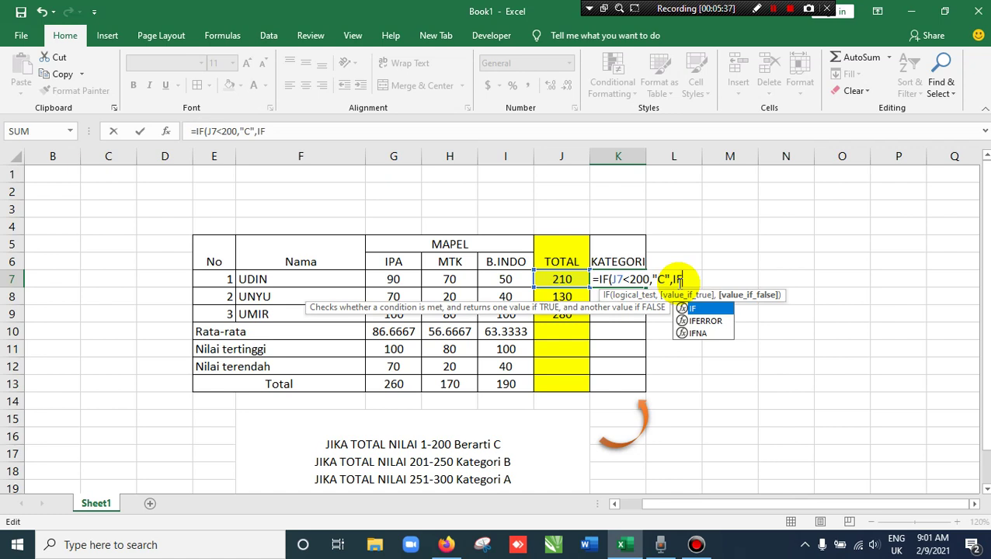
{"action": "type", "text": "("}
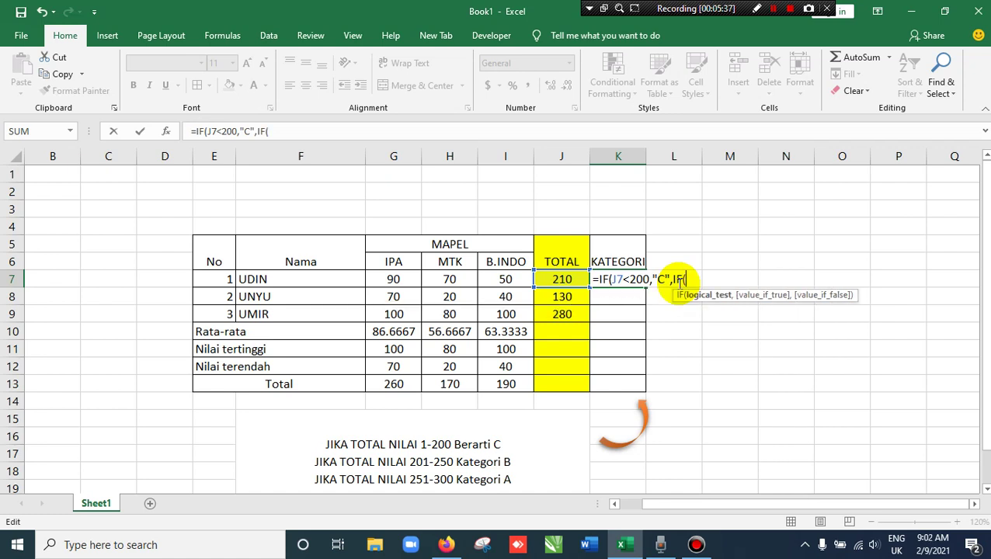
{"action": "left_click", "coordinate": [566, 281]}
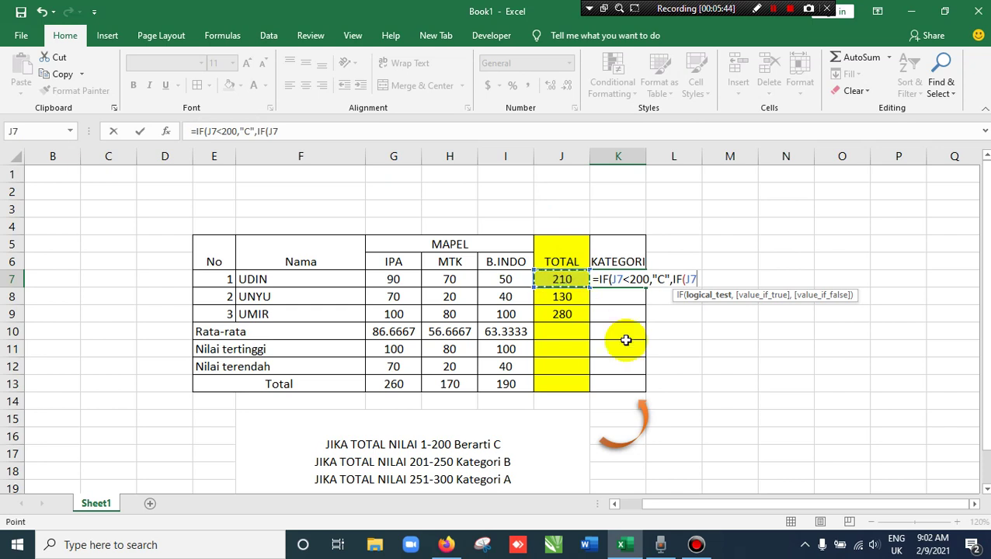
{"action": "type", "text": "<"}
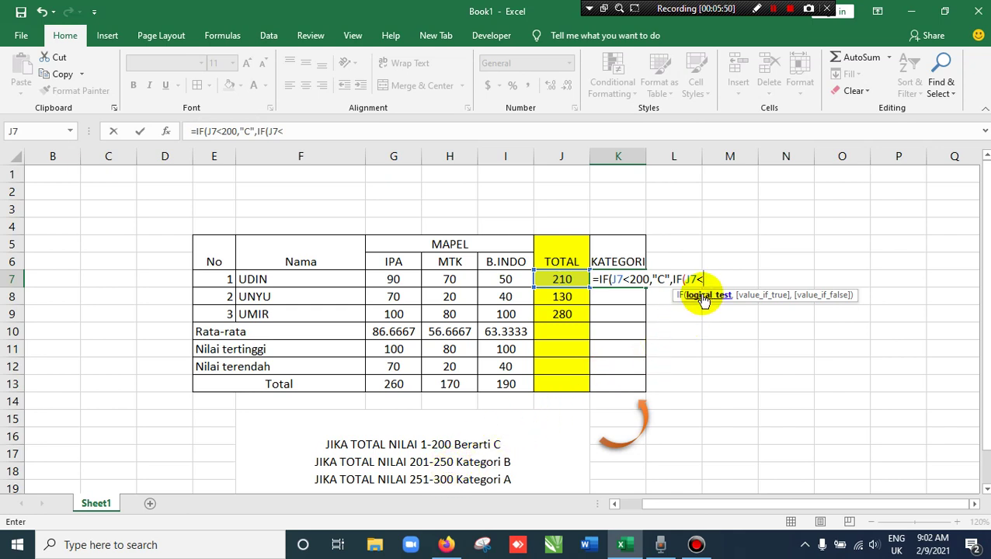
{"action": "type", "text": "250,"}
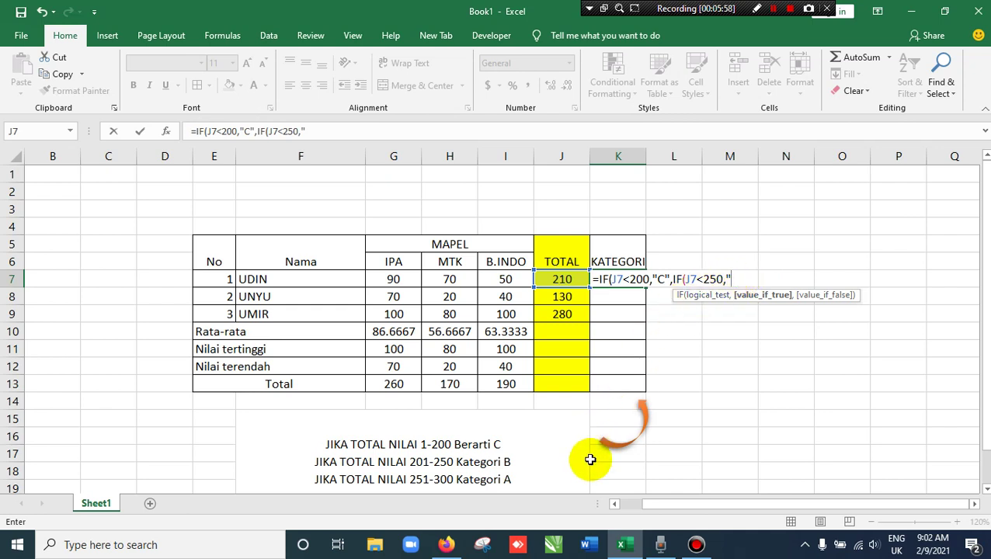
Finish K7's nested IF with "B" as true result and "A" as false result, accepting the suggested closing bracket
{"action": "type", "text": "\"B"}
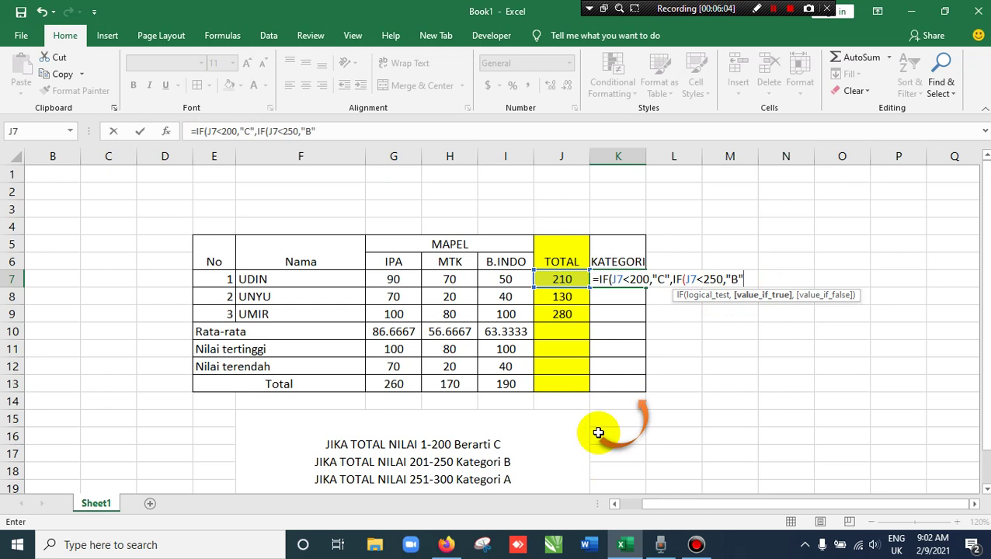
{"action": "type", "text": "\",\"A"}
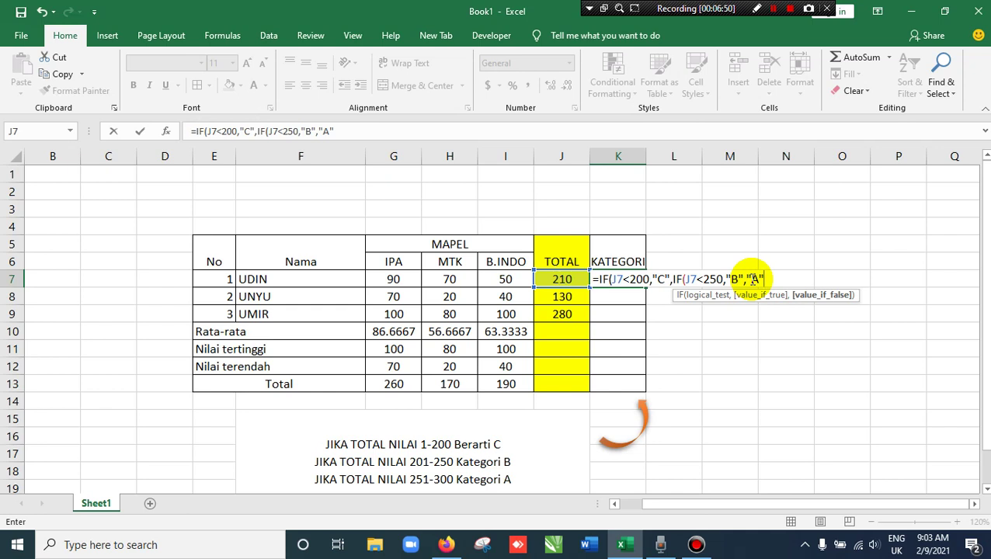
{"action": "type", "text": ")"}
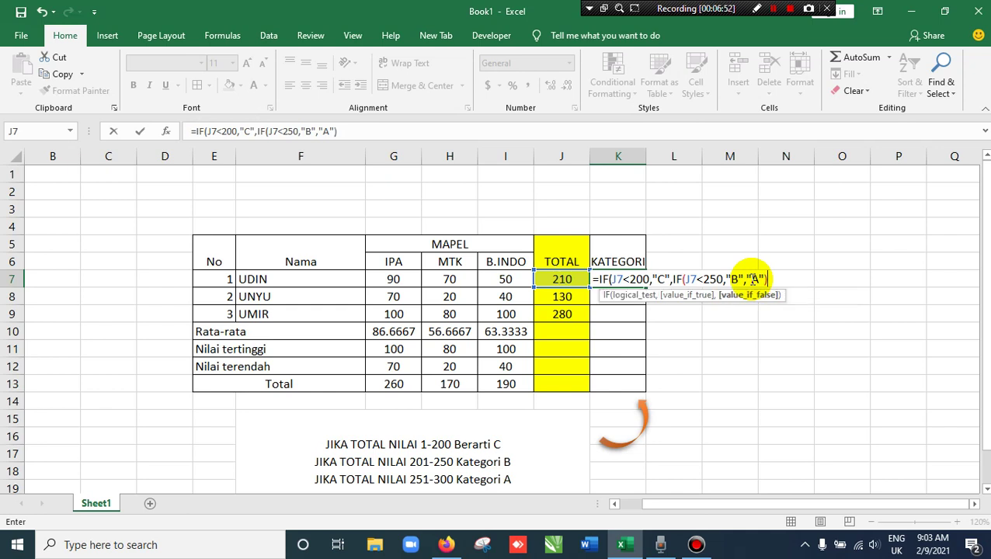
{"action": "key", "text": "Return"}
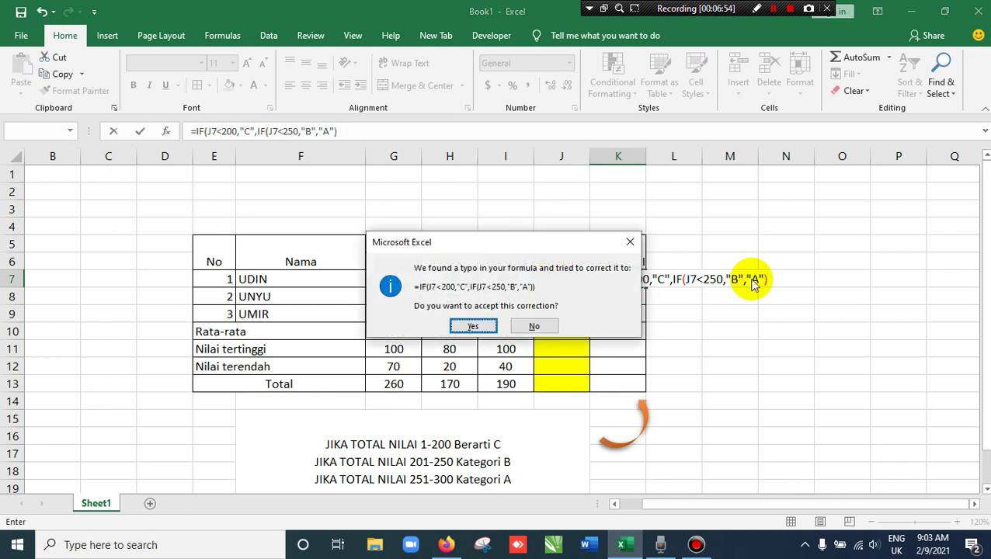
{"action": "left_click", "coordinate": [481, 328]}
Review the conditions, results and separators of the nested IF formula in K7
{"action": "left_click", "coordinate": [611, 280]}
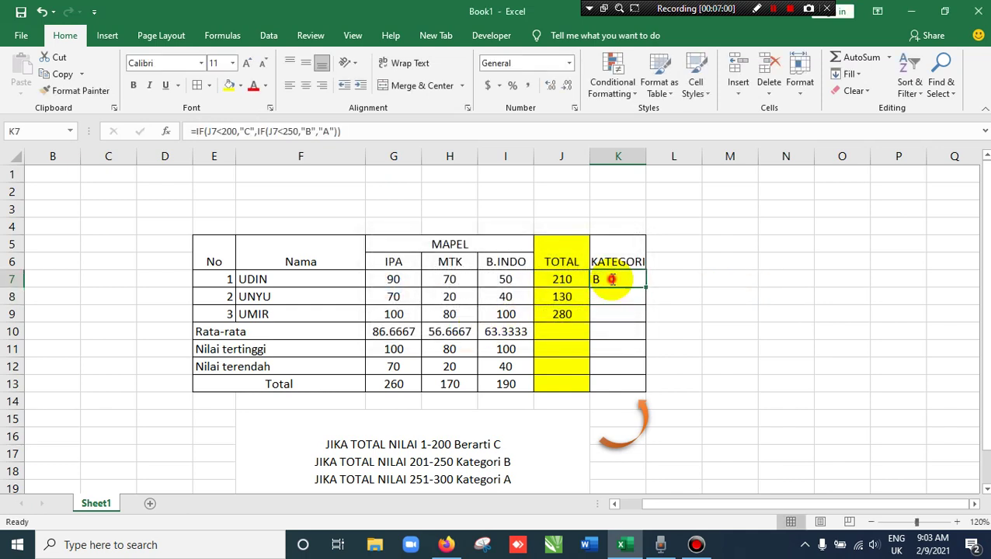
{"action": "double_click", "coordinate": [612, 280]}
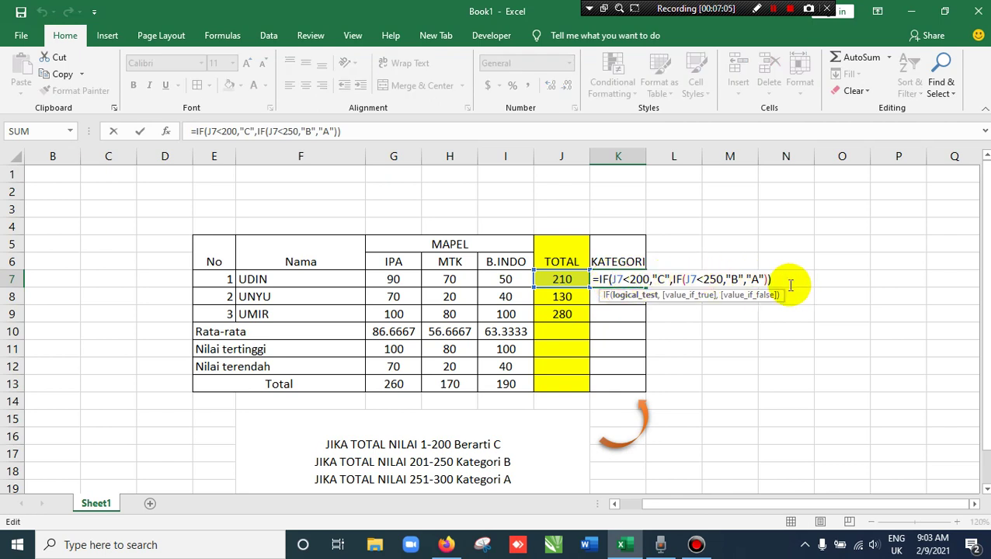
{"action": "key", "text": "Return"}
{"action": "left_click", "coordinate": [637, 281]}
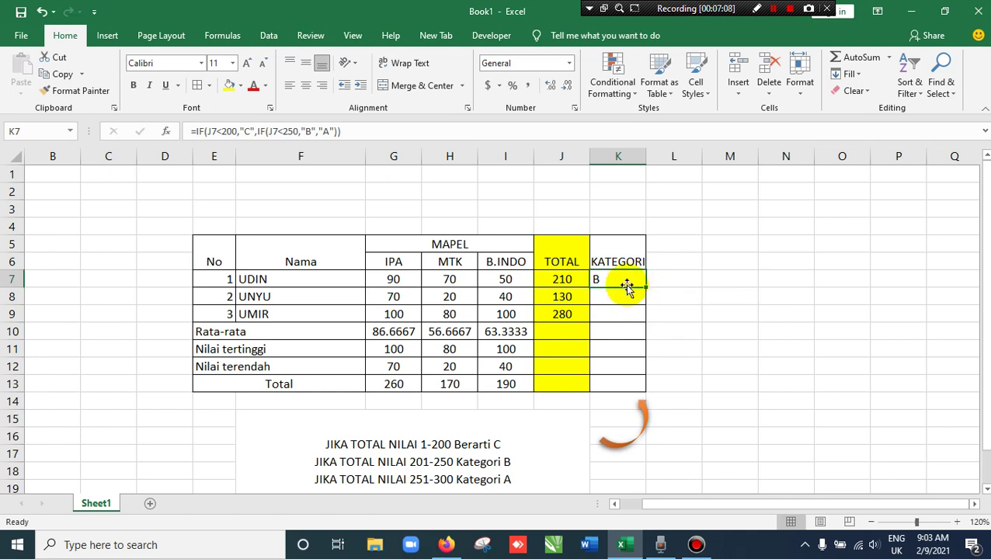
{"action": "double_click", "coordinate": [626, 279]}
{"action": "left_click_drag", "start_coordinate": [626, 280], "coordinate": [671, 287]}
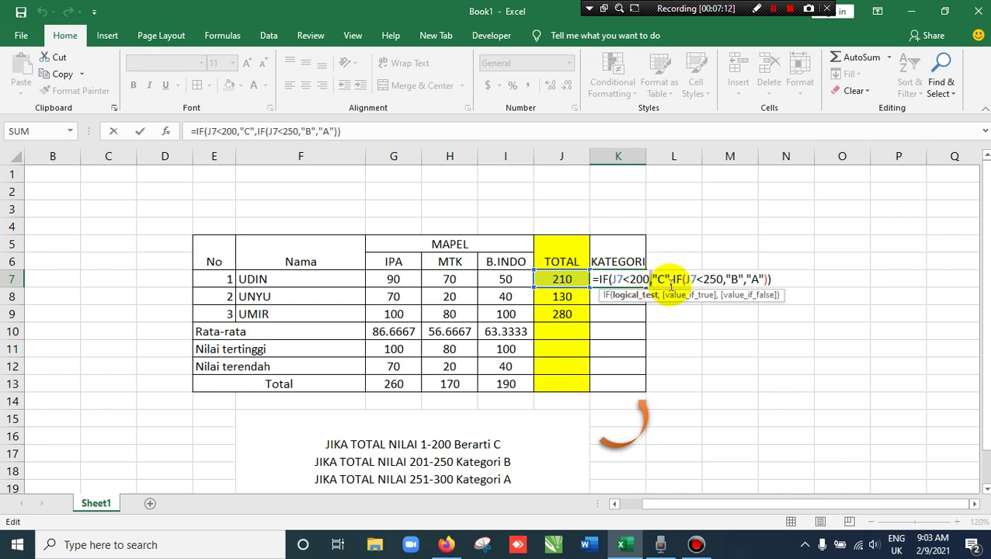
{"action": "left_click", "coordinate": [672, 281]}
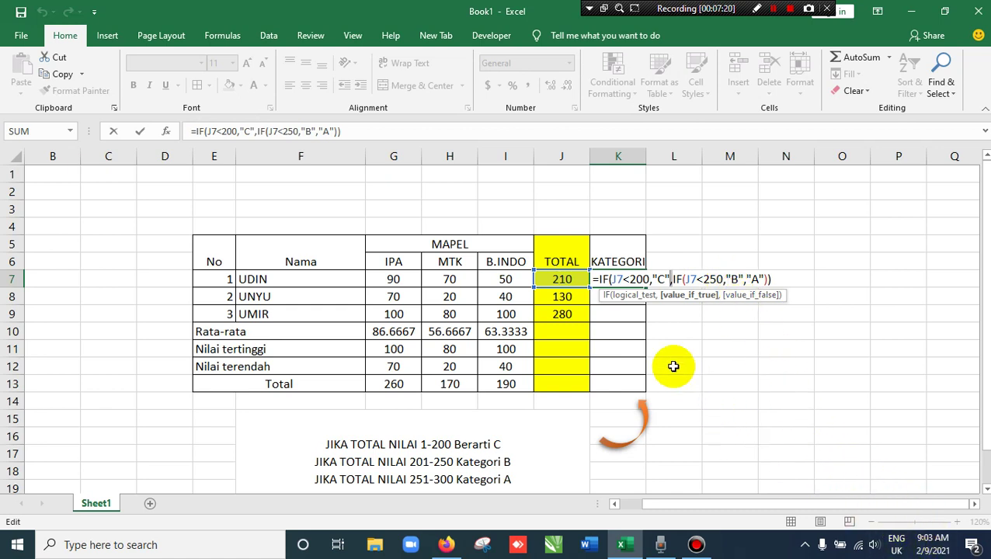
{"action": "left_click", "coordinate": [670, 279]}
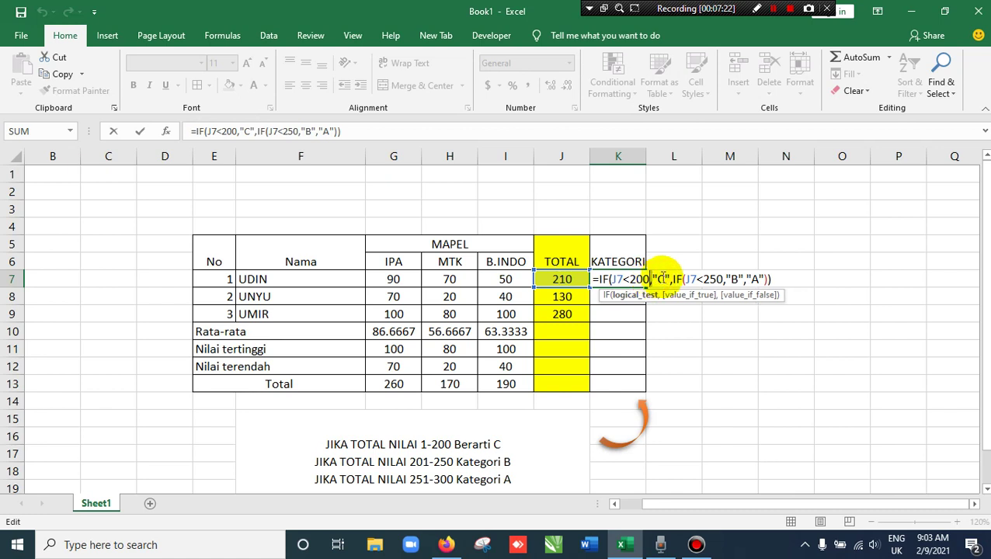
{"action": "left_click", "coordinate": [669, 279]}
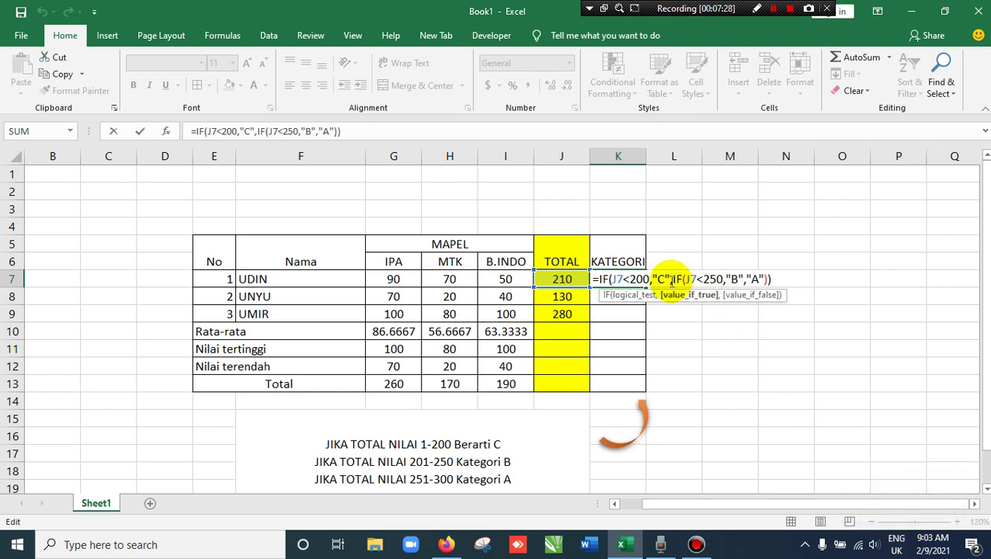
{"action": "left_click", "coordinate": [651, 280]}
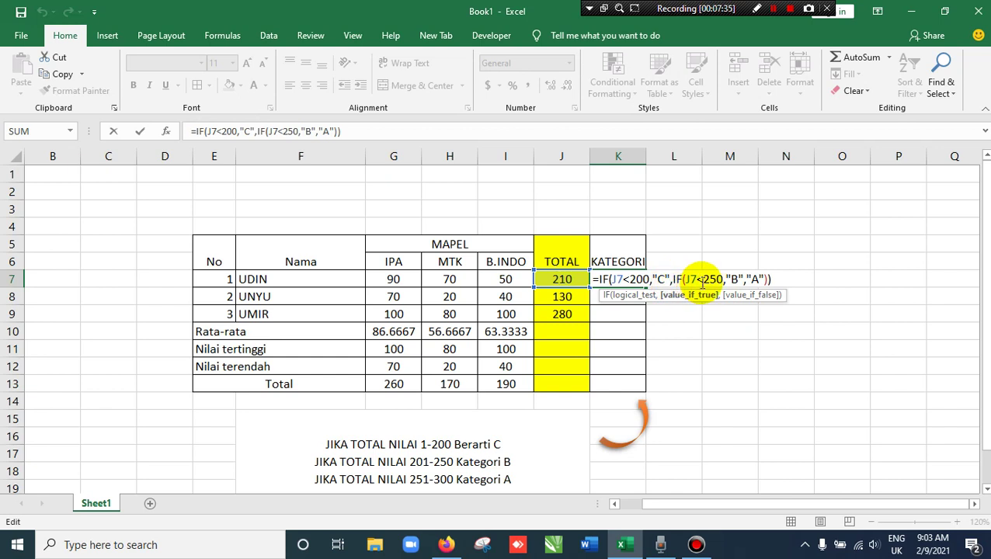
{"action": "key", "text": "Return"}
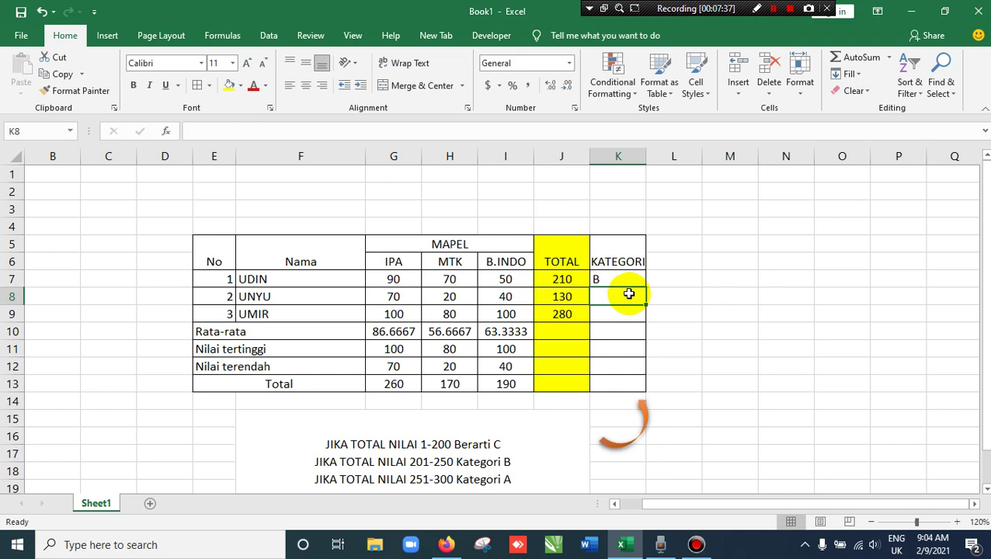
Start the second student's KATEGORI formula in K8 with =IF(J8<200,"C", as the condition and true result
{"action": "type", "text": "=I"}
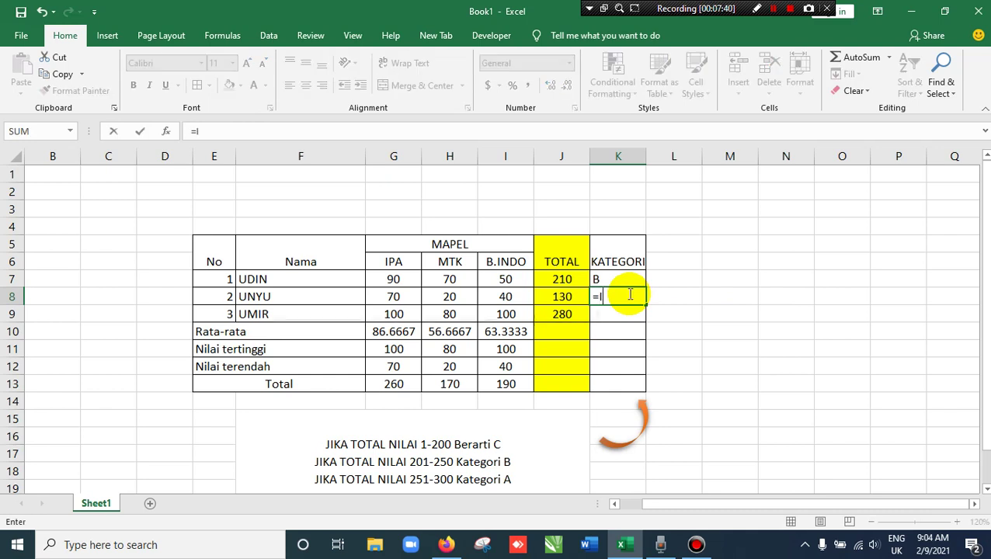
{"action": "type", "text": "F("}
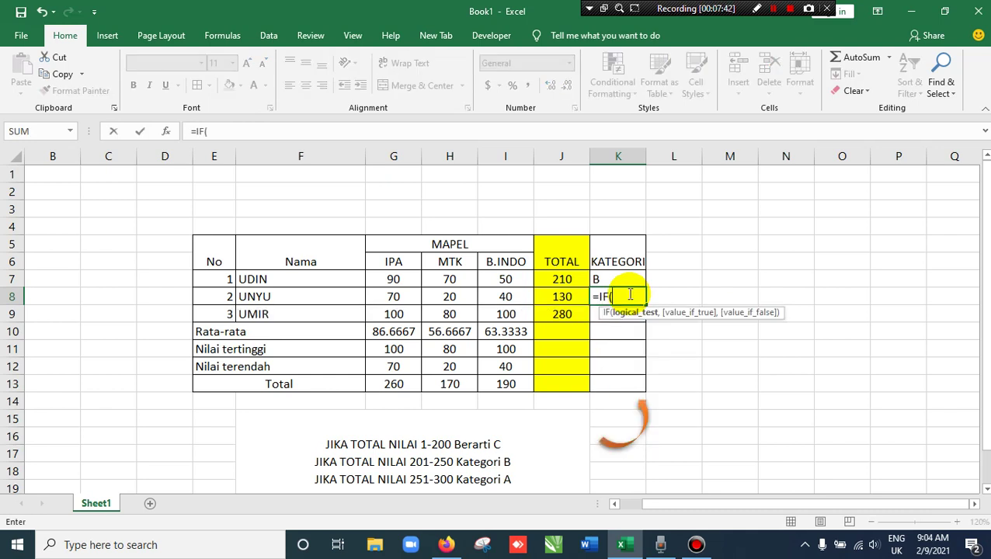
{"action": "left_click", "coordinate": [568, 297]}
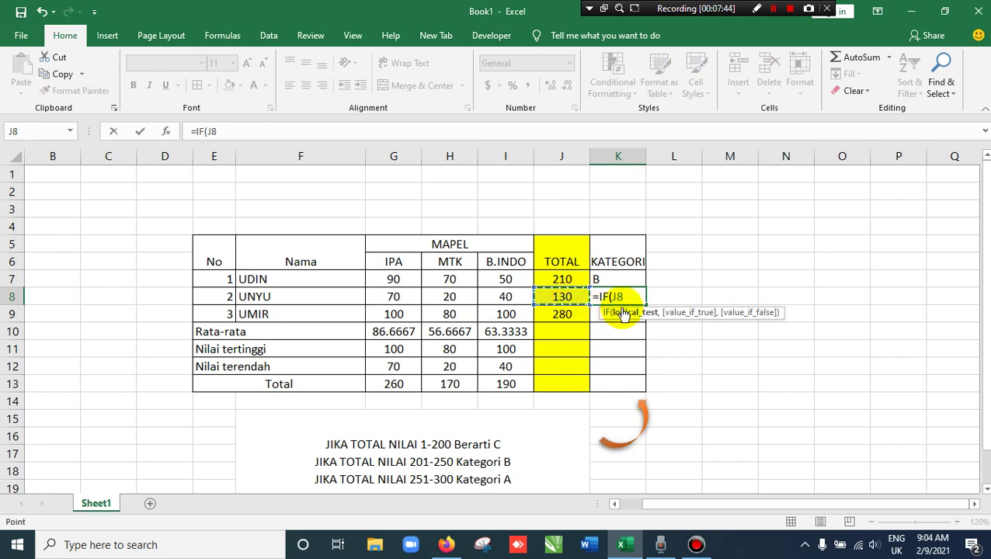
{"action": "type", "text": "<"}
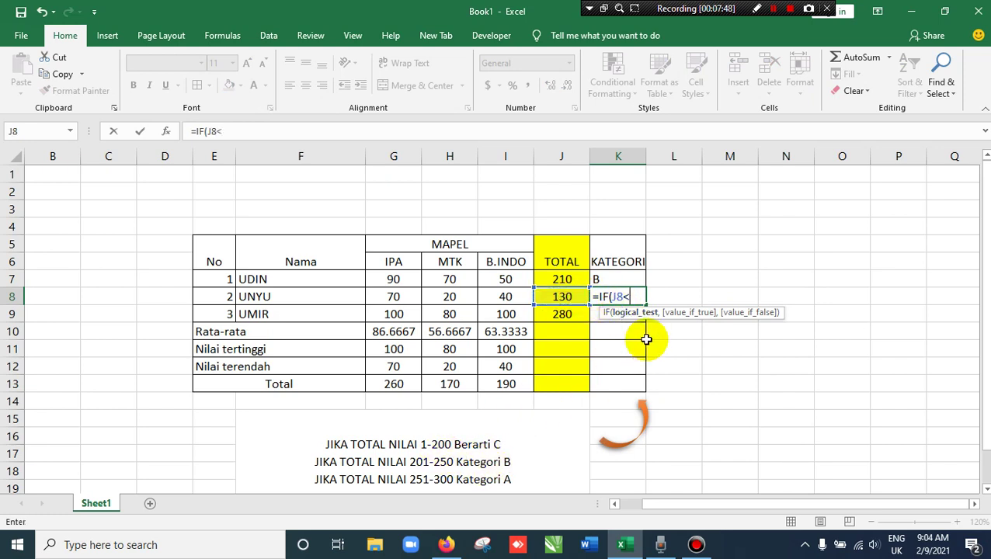
{"action": "type", "text": "200,"}
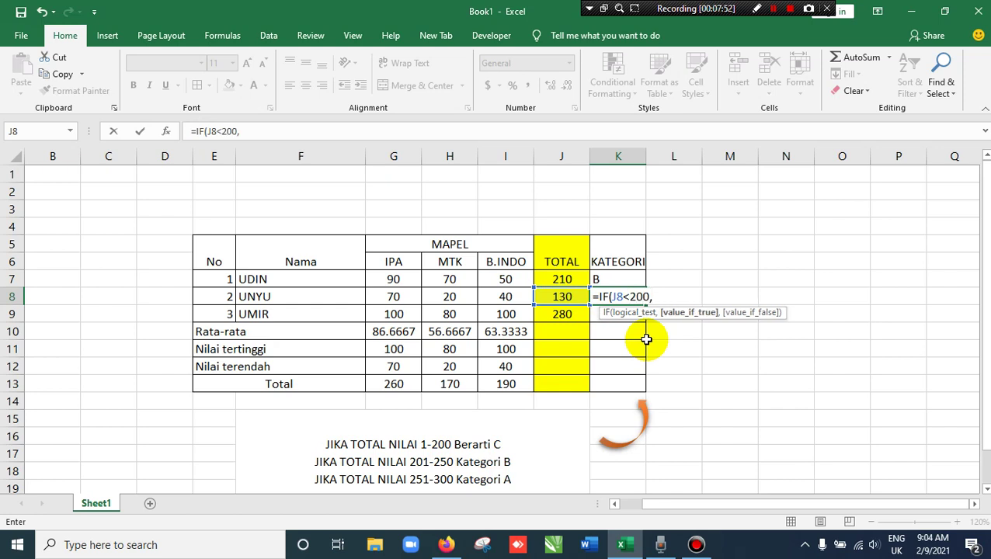
{"action": "type", "text": "\"C\","}
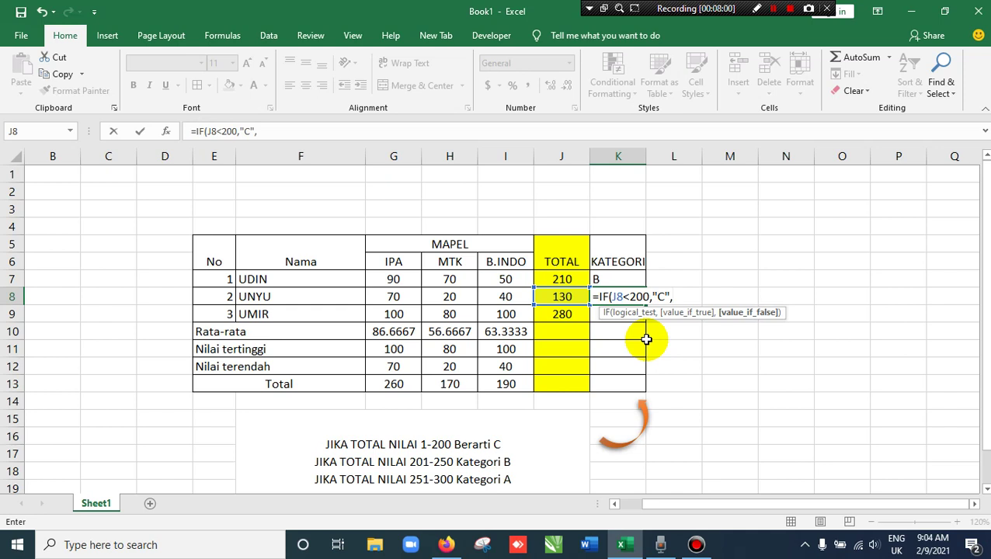
Complete the K8 formula with the nested IF(J8<250,"B","A") and accept the suggested closing bracket
{"action": "type", "text": "IF"}
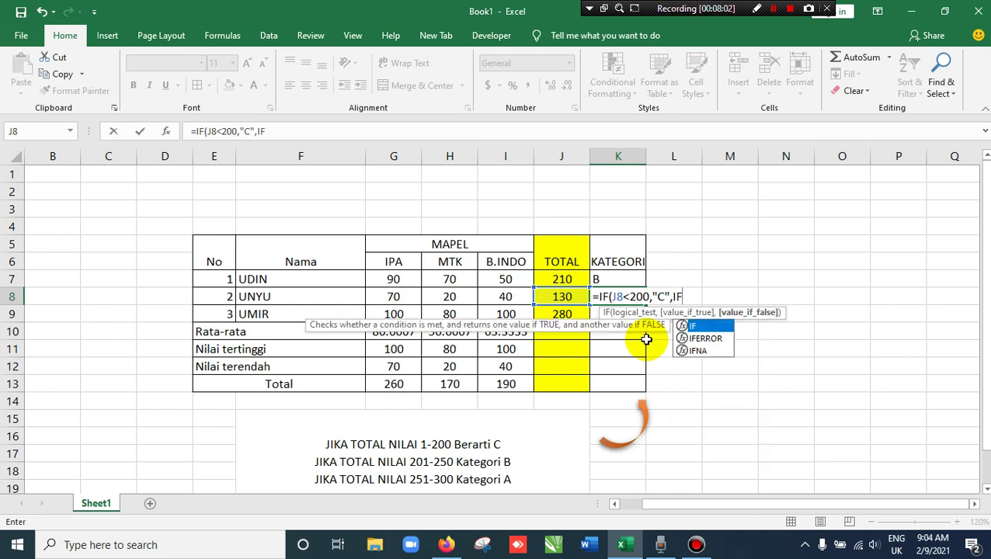
{"action": "type", "text": "("}
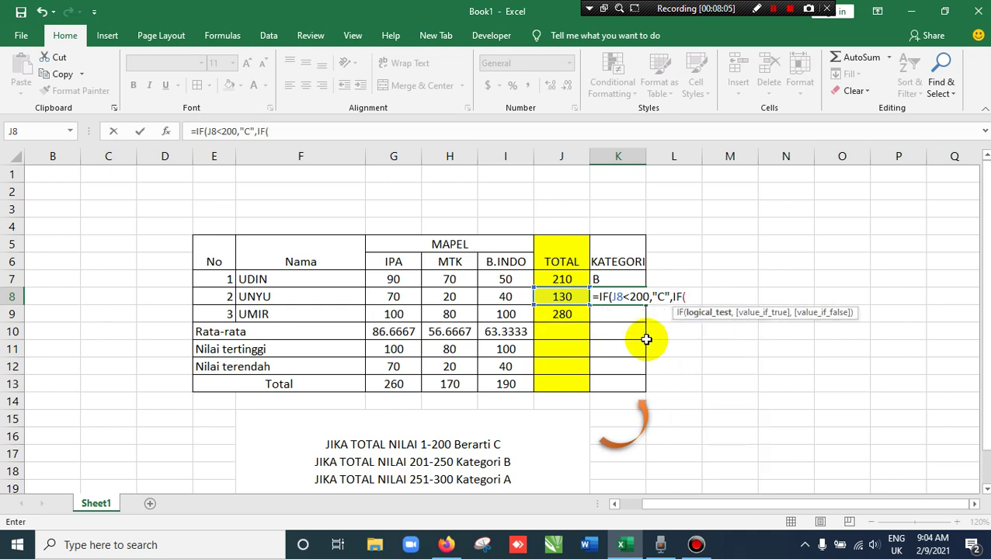
{"action": "left_click", "coordinate": [563, 296]}
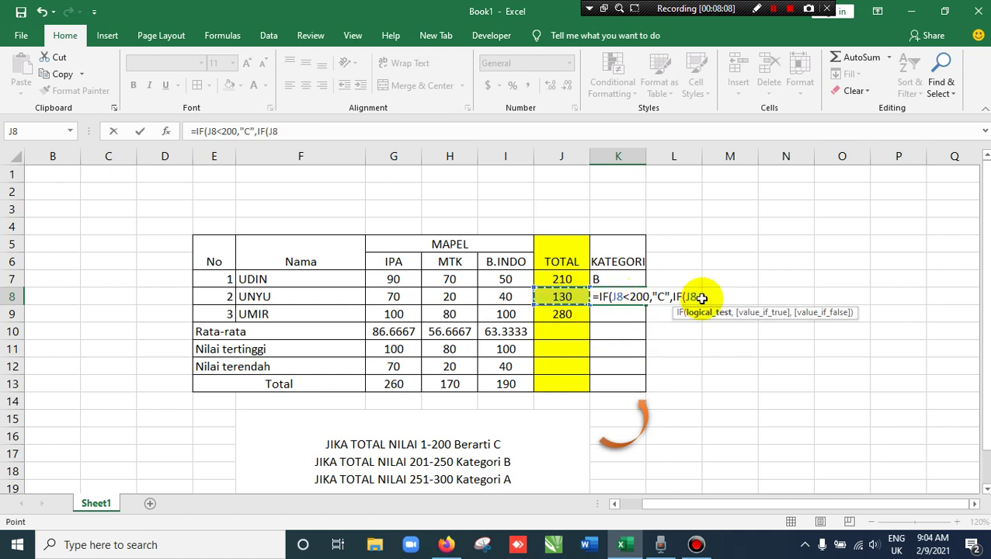
{"action": "type", "text": "<250"}
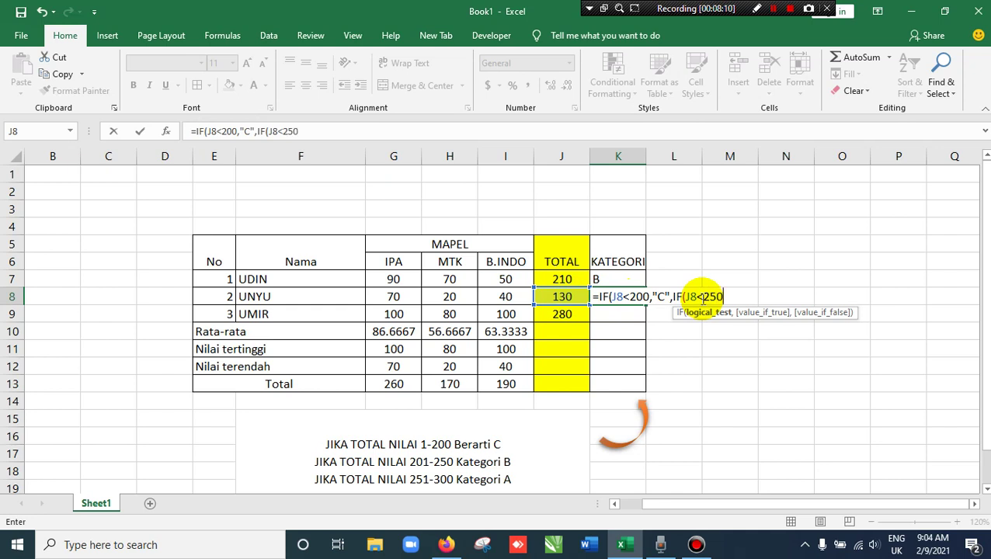
{"action": "type", "text": ","}
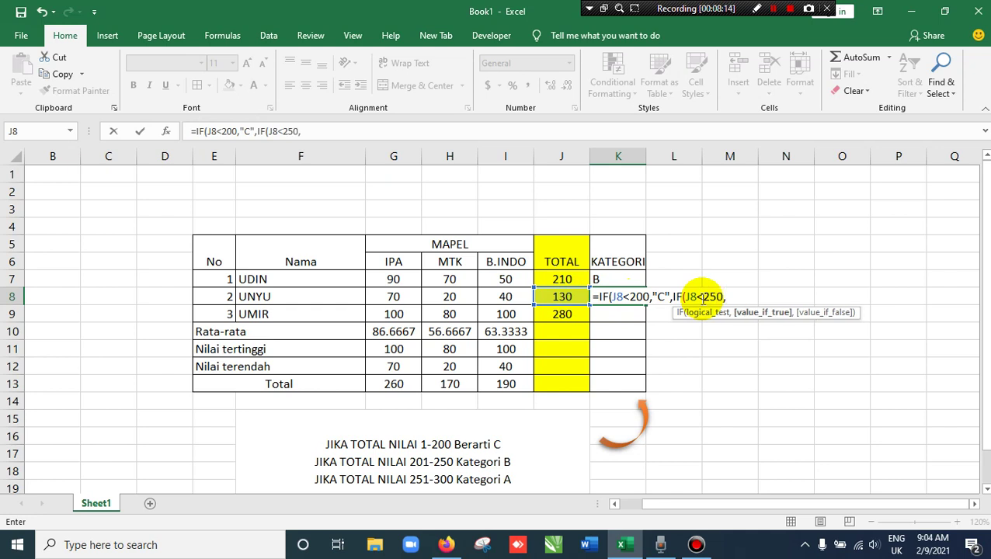
{"action": "type", "text": "\"B\",\""}
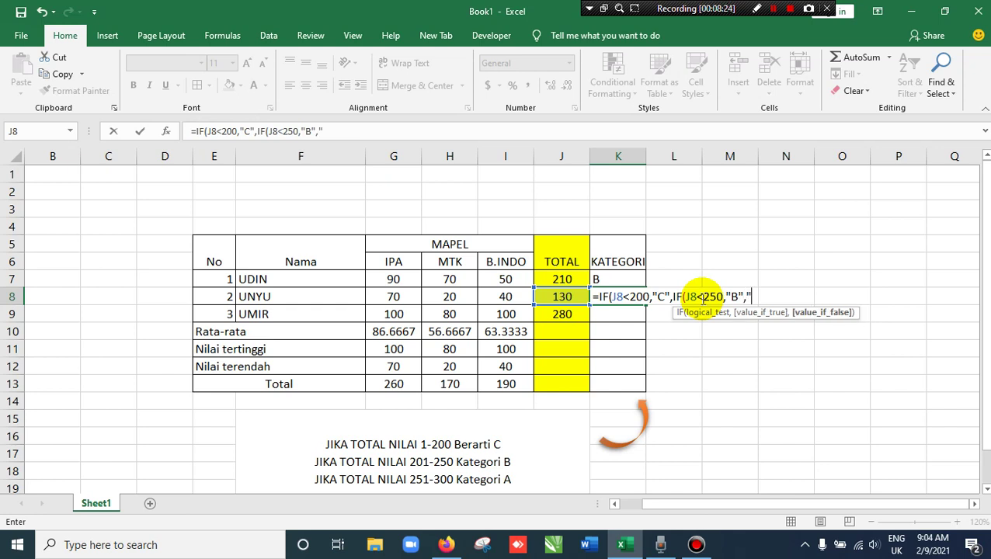
{"action": "type", "text": "A\")"}
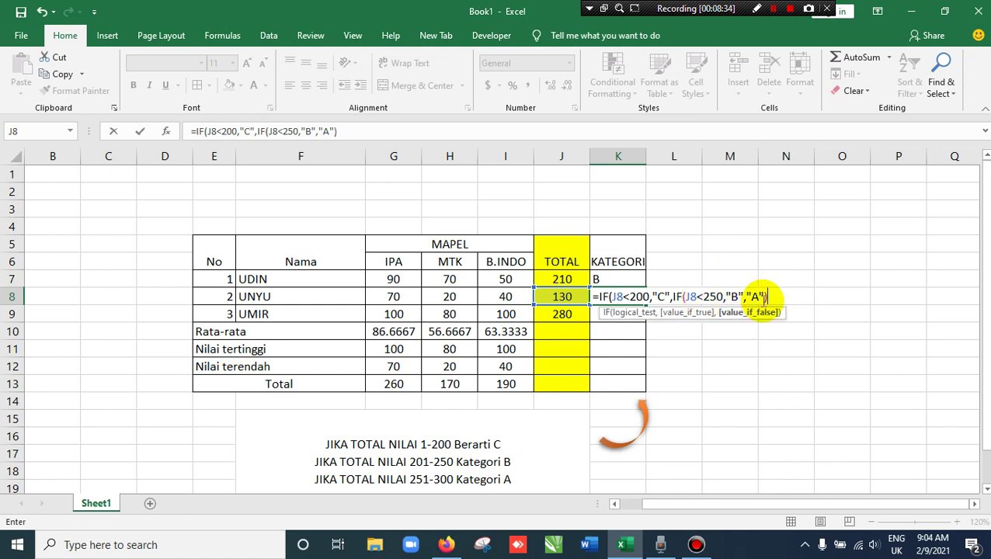
{"action": "key", "text": "Return"}
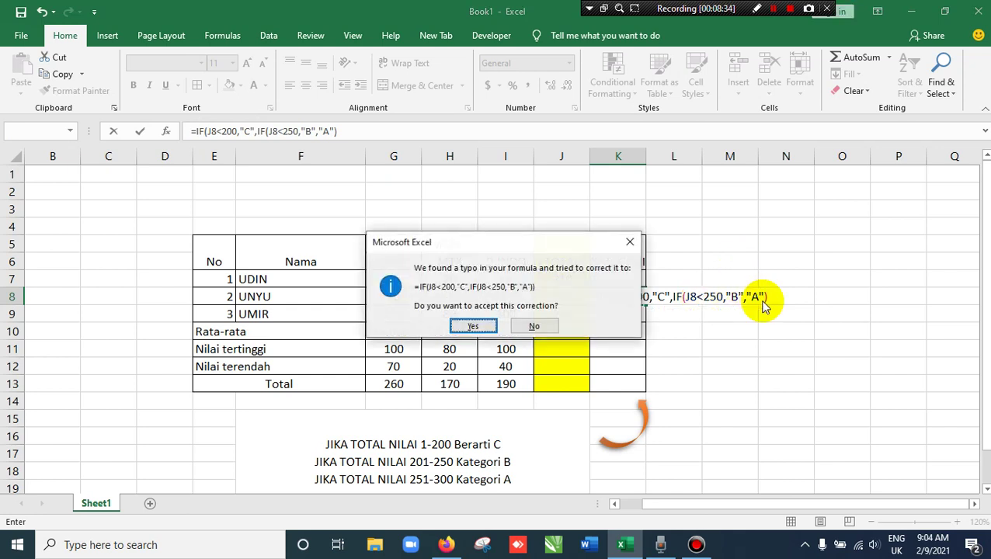
{"action": "left_click", "coordinate": [472, 328]}
Review the quoted "C" result in K8's nested IF formula, leaving the formula as it is
{"action": "double_click", "coordinate": [606, 298]}
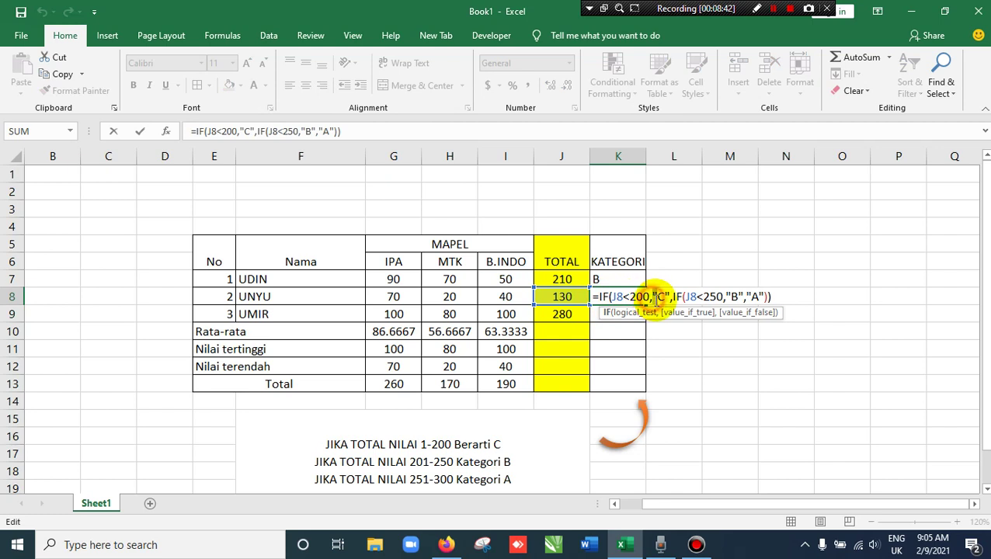
{"action": "left_click", "coordinate": [661, 298]}
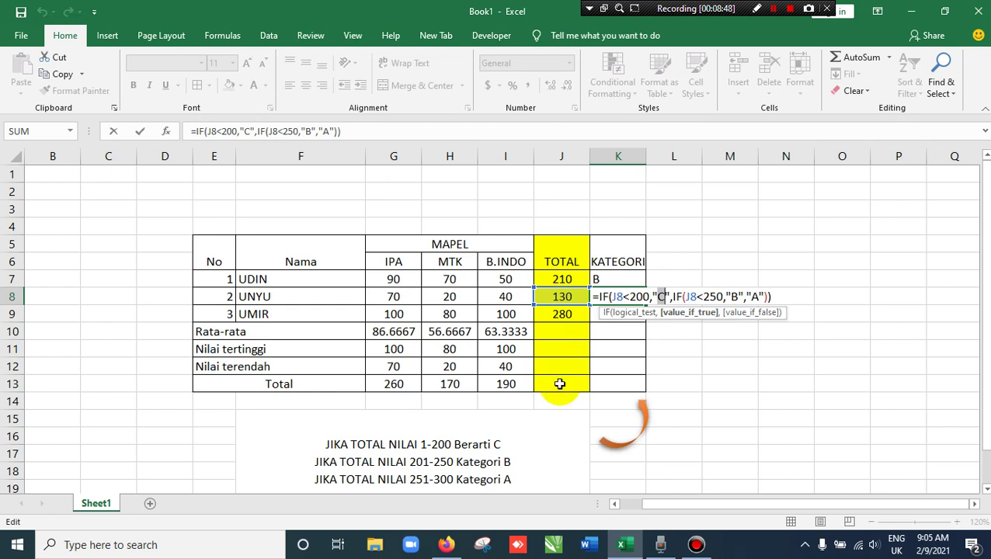
{"action": "left_click", "coordinate": [670, 297]}
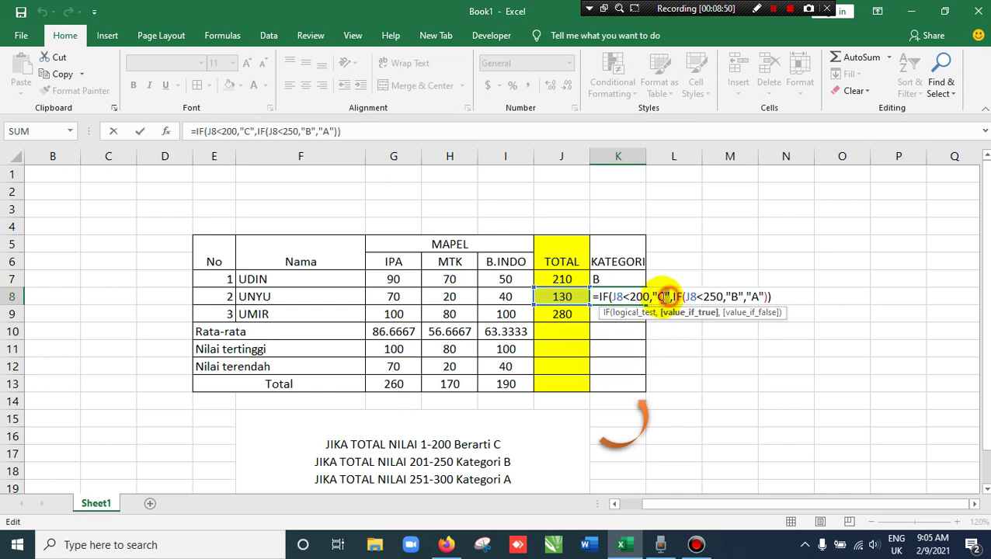
{"action": "left_click_drag", "start_coordinate": [666, 297], "coordinate": [659, 298]}
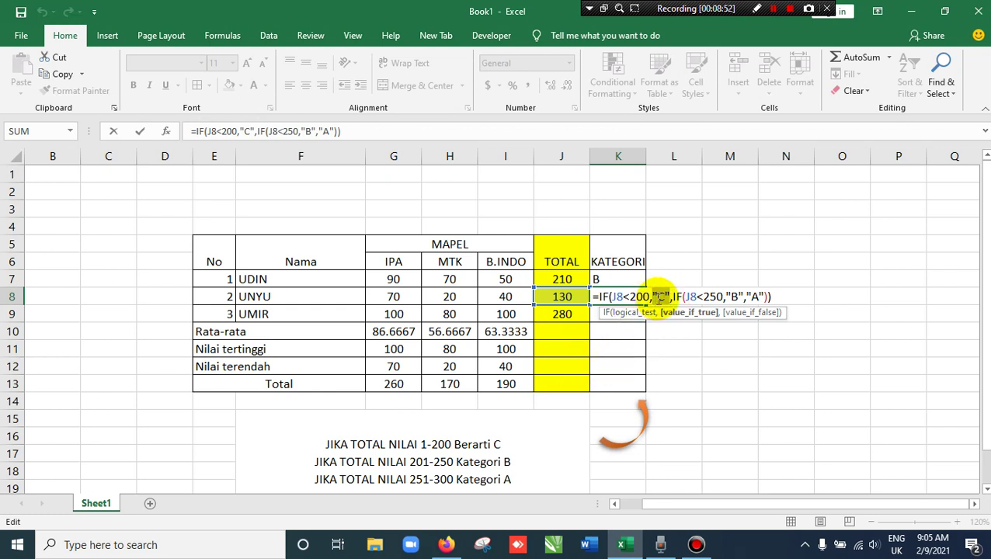
{"action": "left_click", "coordinate": [659, 297]}
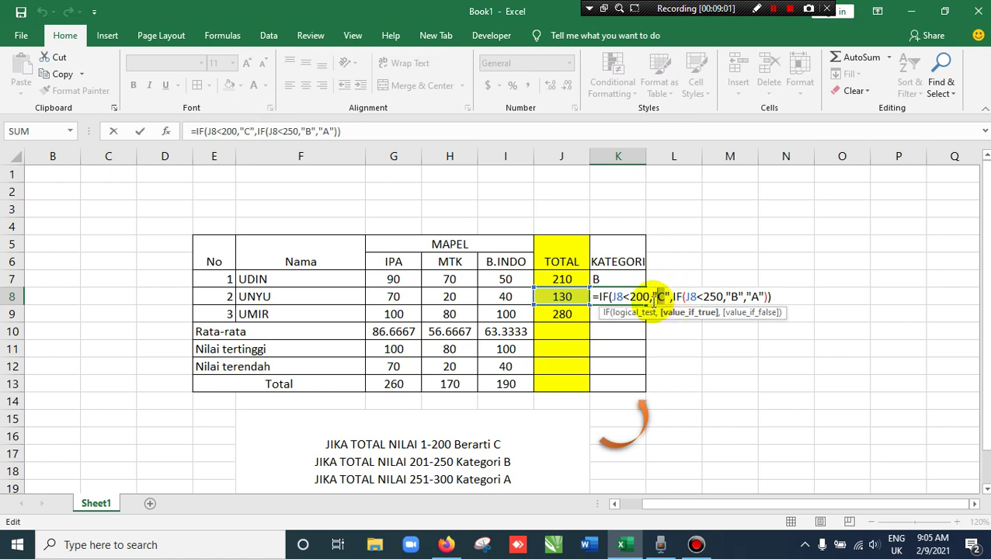
{"action": "left_click_drag", "start_coordinate": [656, 297], "coordinate": [670, 301]}
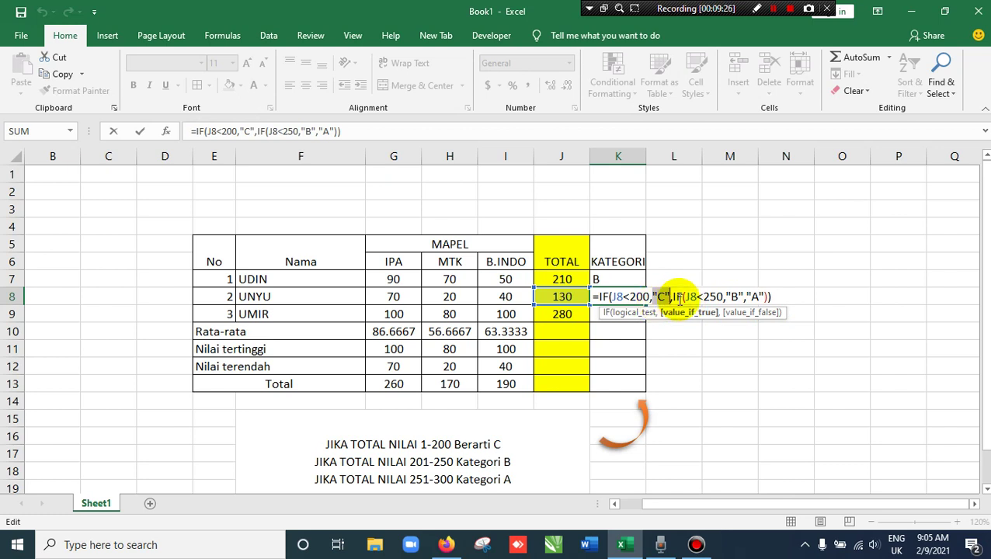
{"action": "key", "text": "Return"}
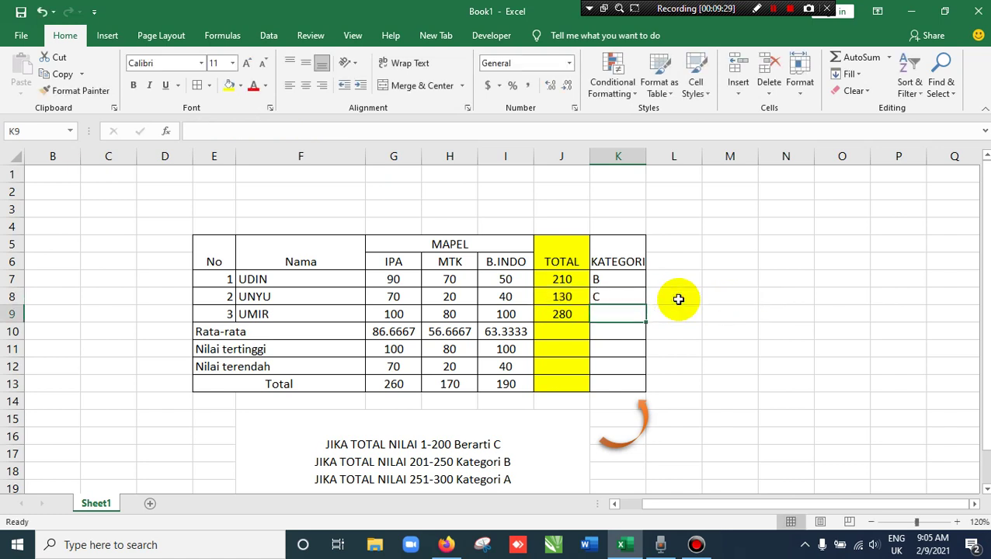
Fill the KATEGORI formula from K8 down to K9 for the third student
{"action": "left_click", "coordinate": [627, 296]}
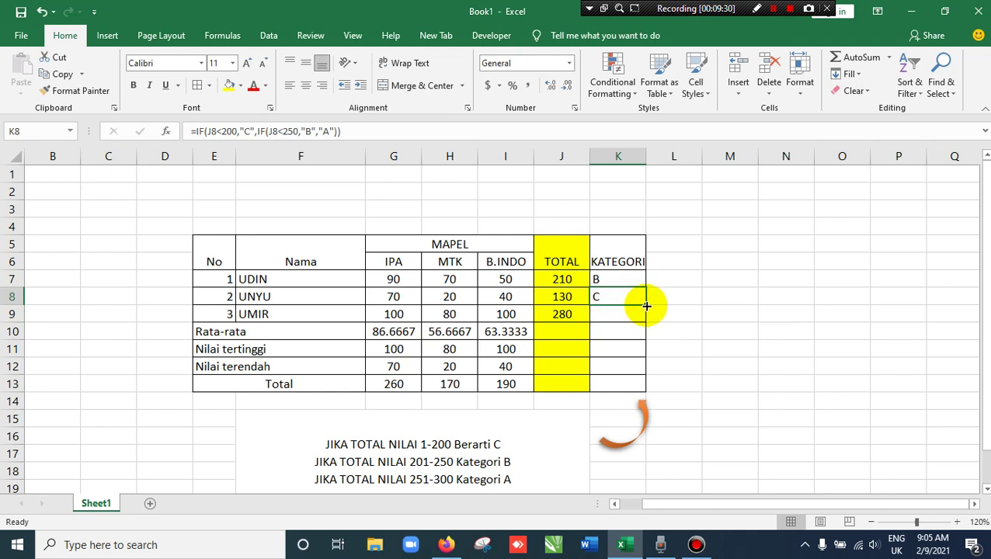
{"action": "left_click_drag", "start_coordinate": [646, 305], "coordinate": [643, 317]}
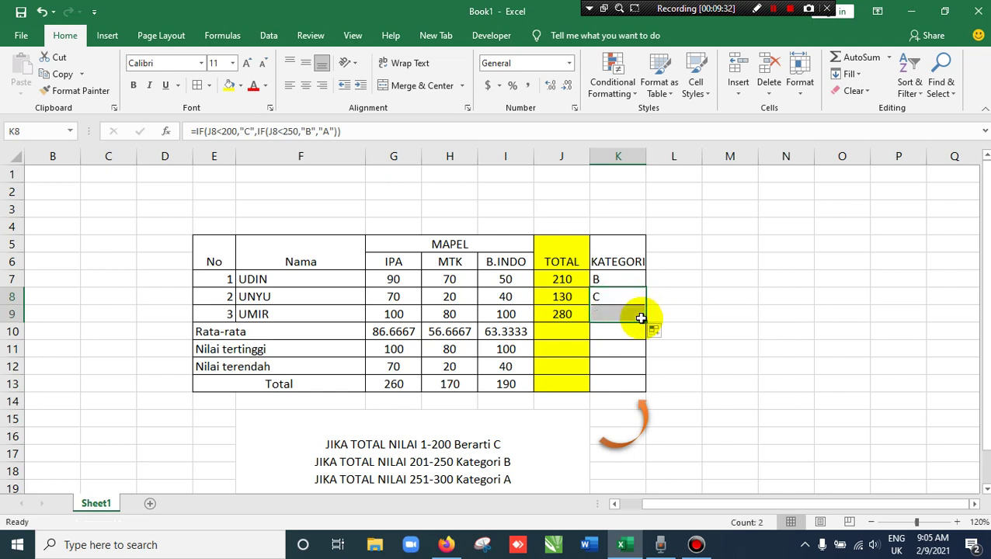
{"action": "left_click", "coordinate": [600, 282]}
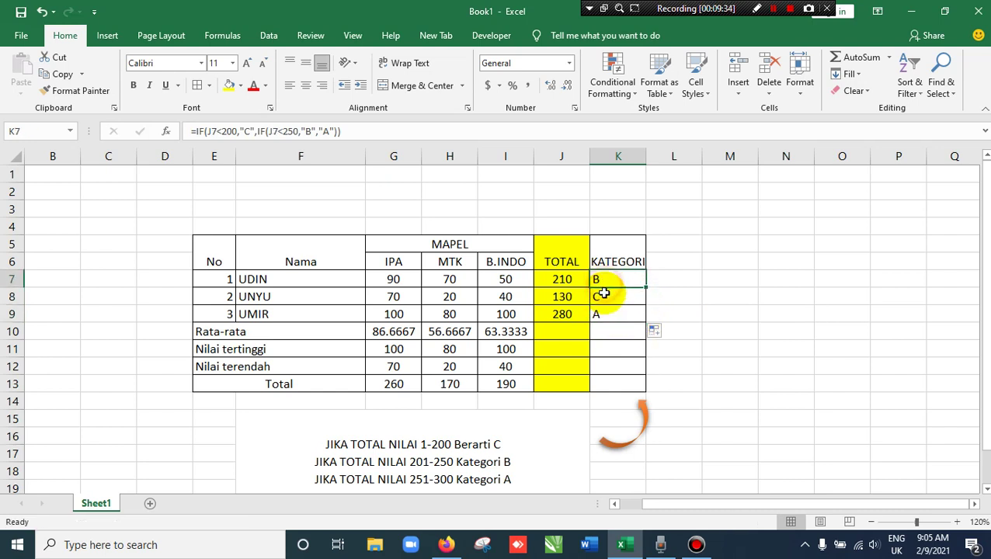